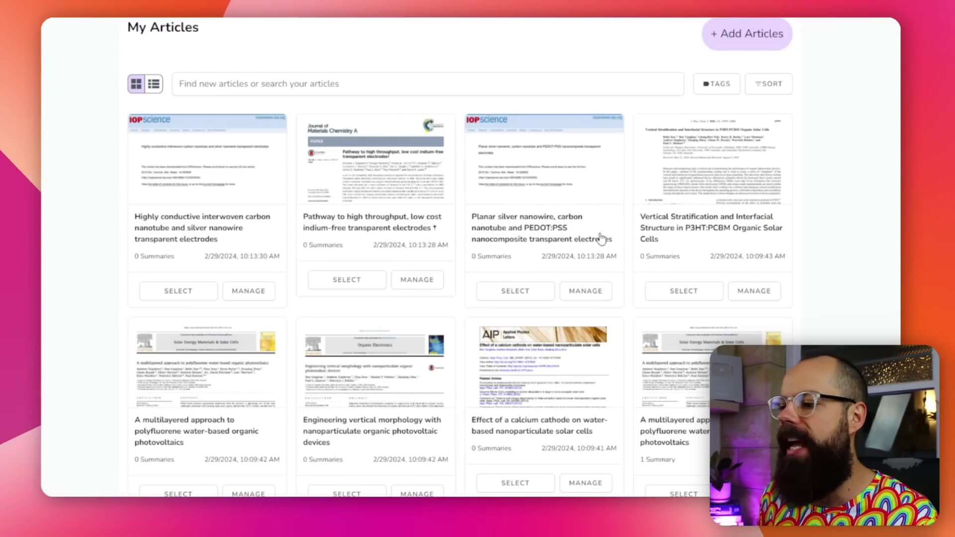
- Return to the top of the library and go to the Summarize page for a new summary
scroll(447, 254, up, 1)
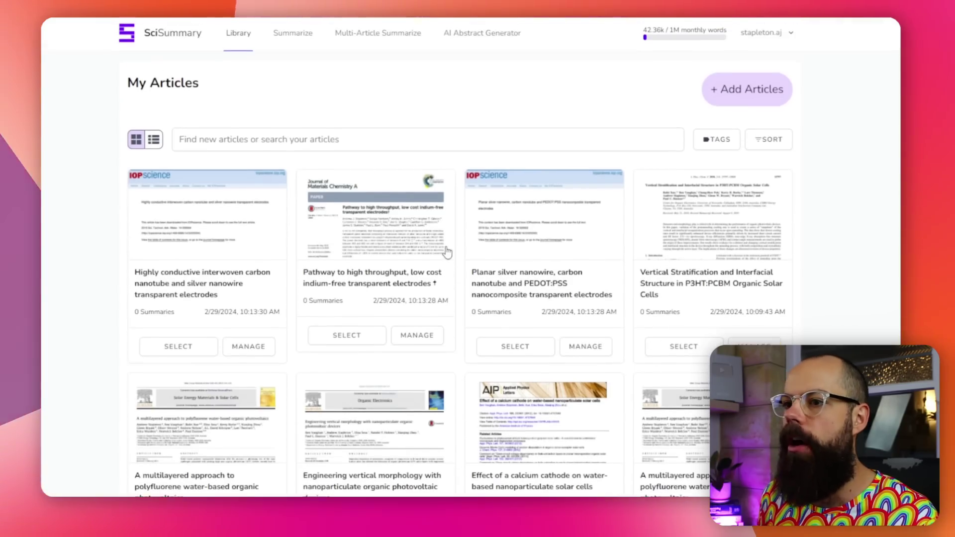
click(295, 35)
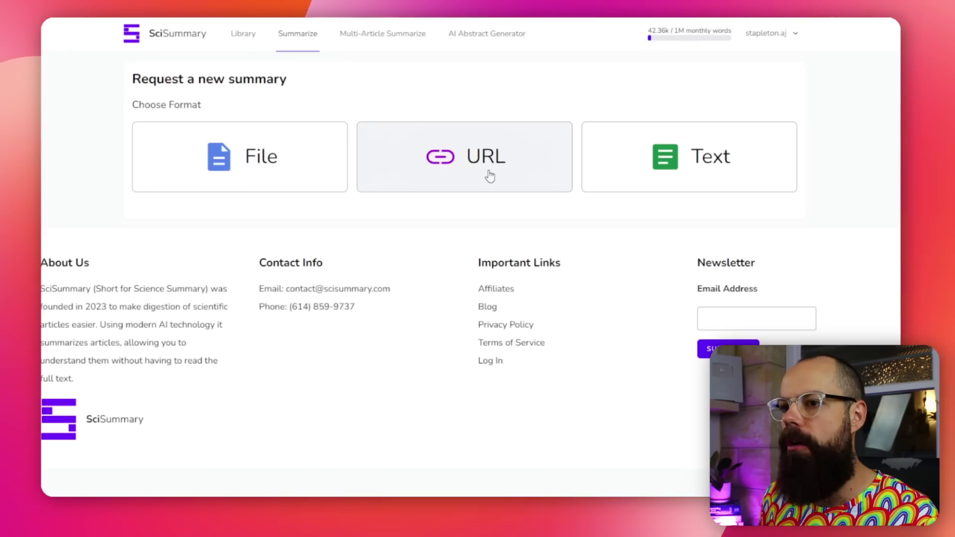
- From the library, open the multilayered polyfluorene photovoltaics paper and read its enlarged future-research summary
click(244, 35)
scroll(531, 335, down, 8)
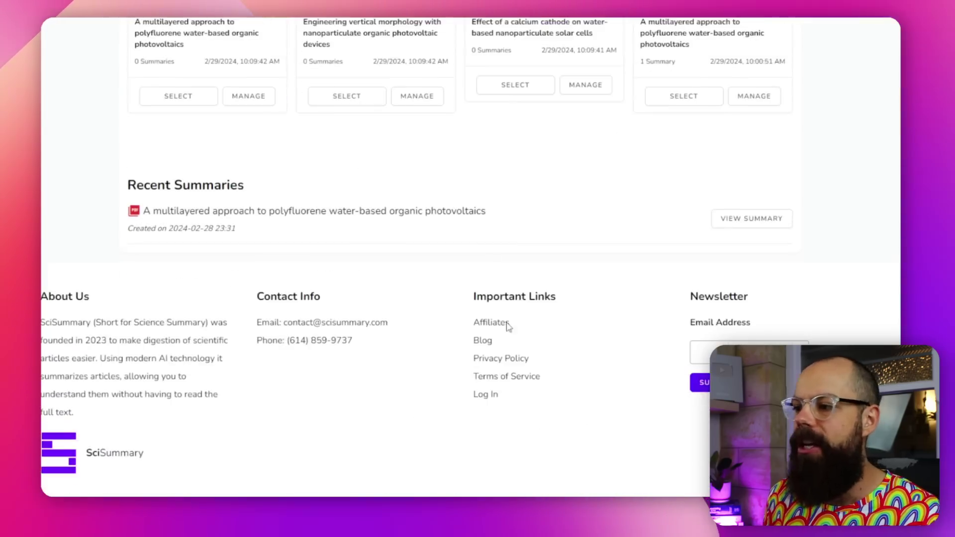
scroll(631, 228, up, 3)
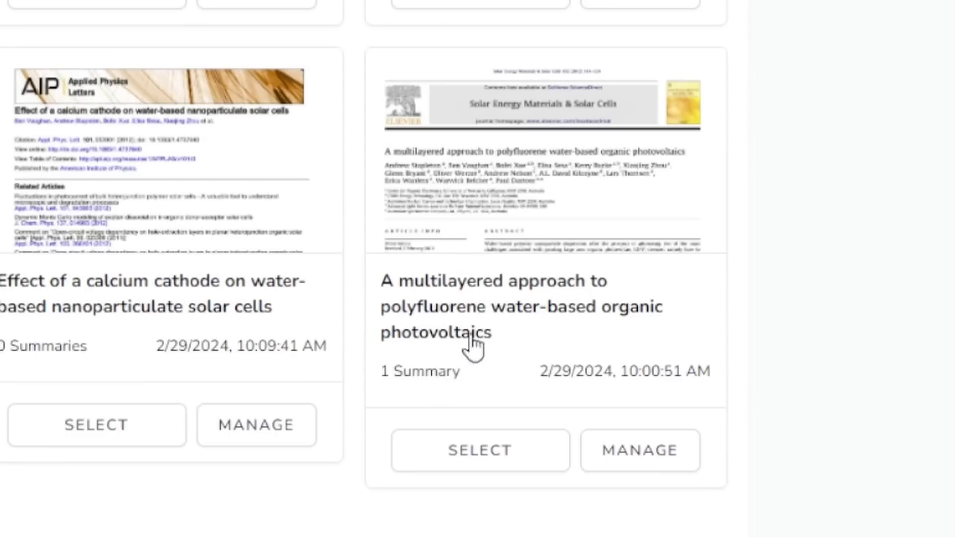
click(541, 208)
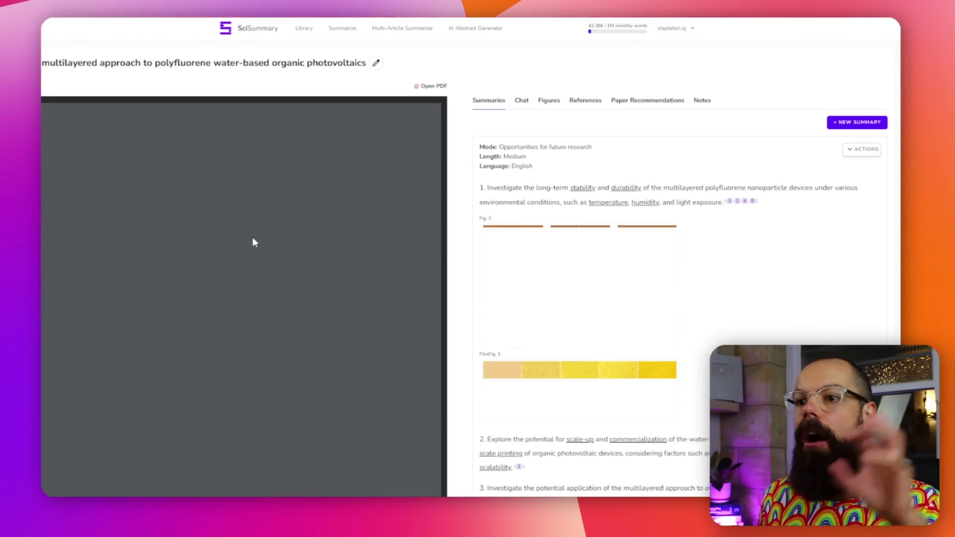
key(super+0)
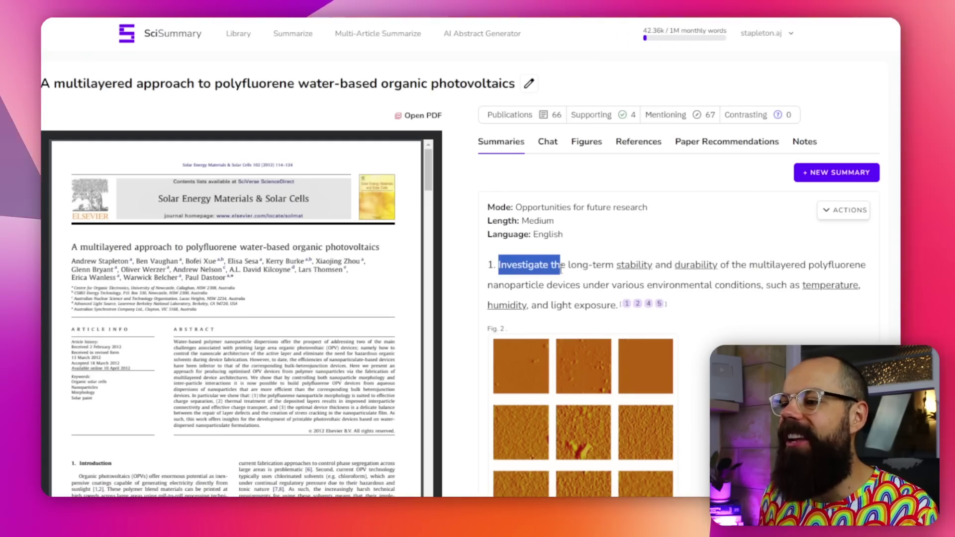
scroll(562, 271, down, 7)
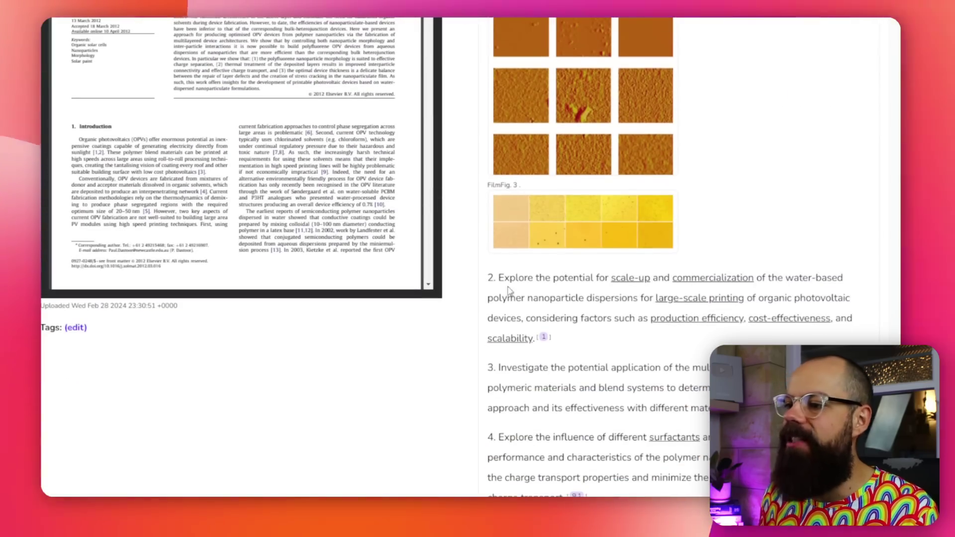
scroll(581, 278, down, 2)
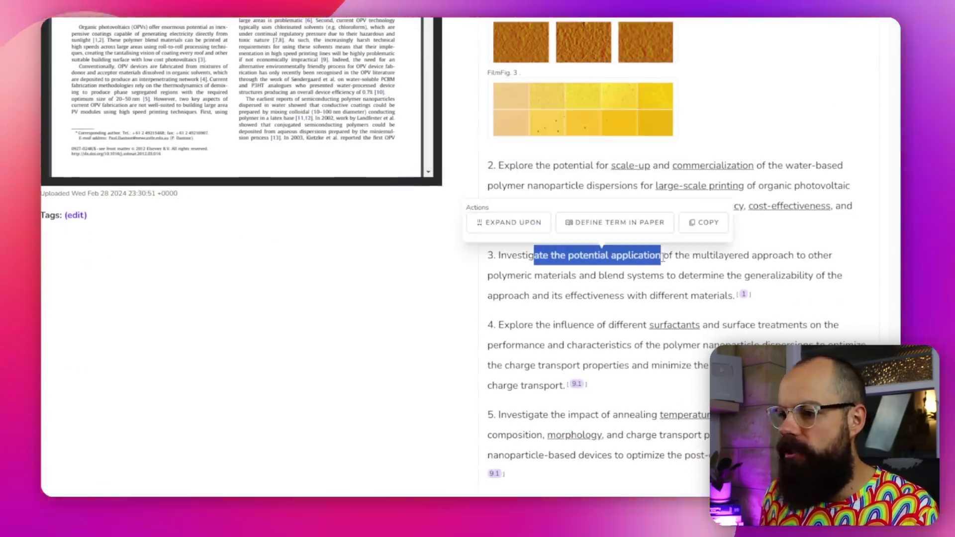
scroll(571, 285, down, 1)
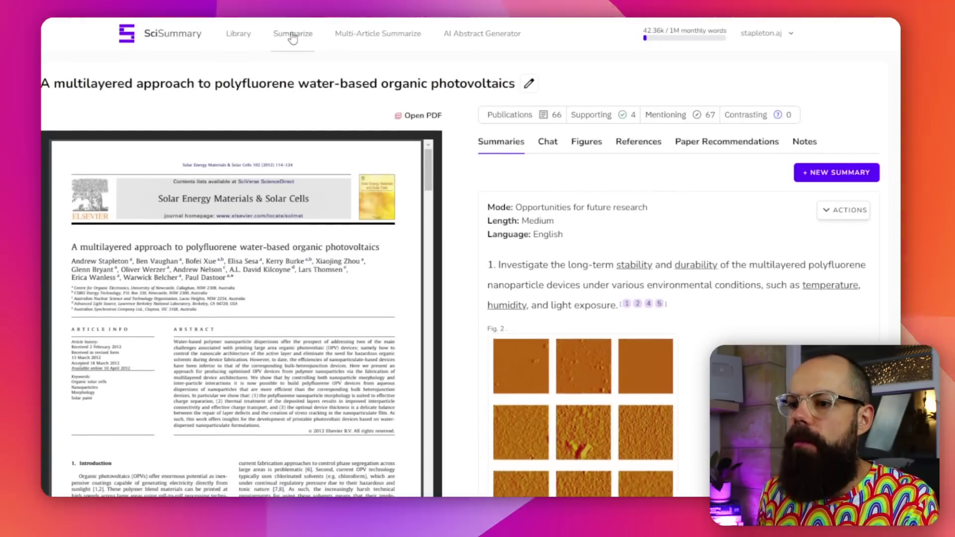
- Upload the Vertical Stratification paper's PDF as the file for a new summary
click(293, 38)
click(245, 174)
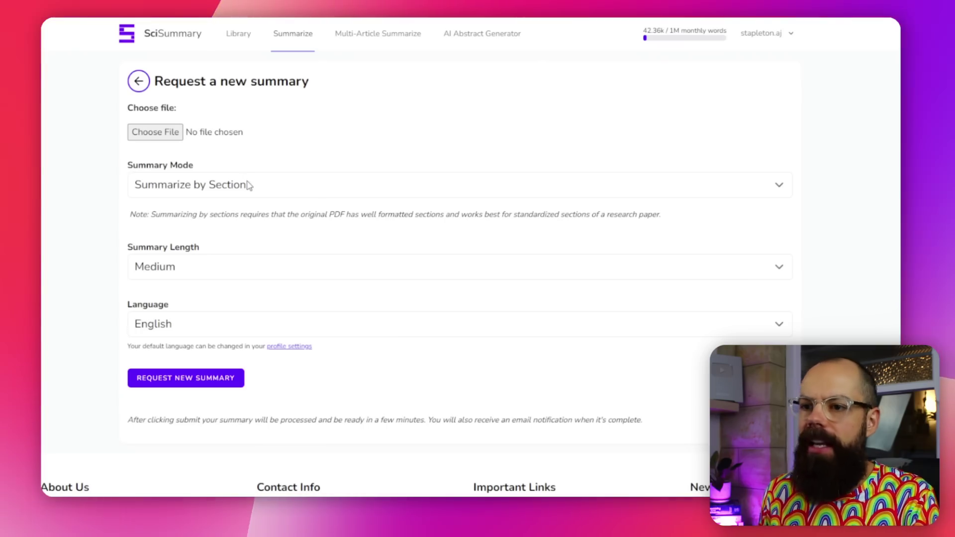
click(144, 133)
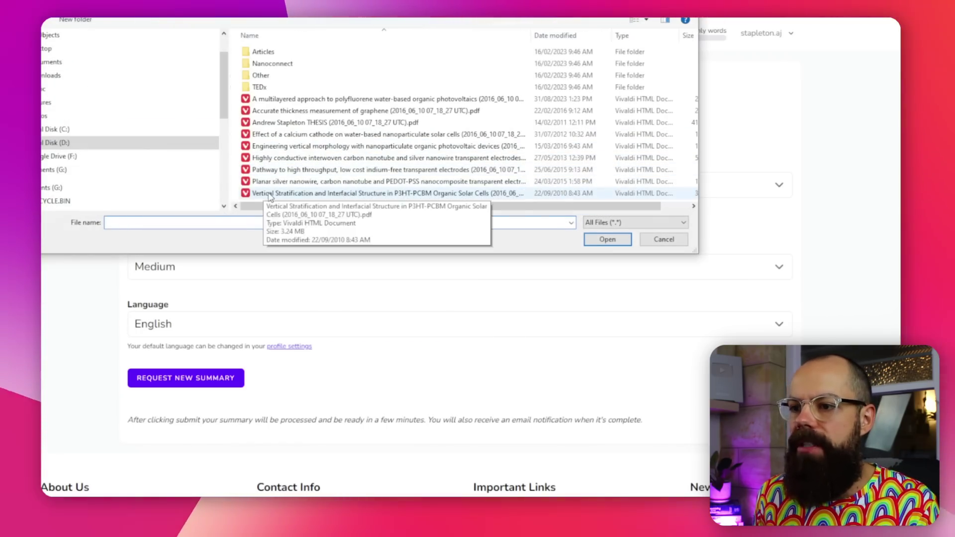
click(259, 193)
click(607, 239)
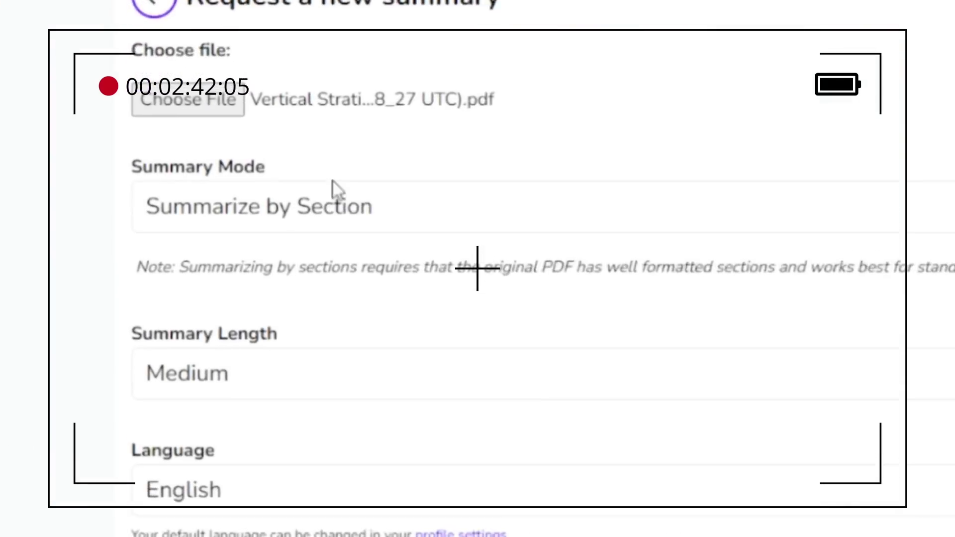
- Set the summary mode to Opportunities for Future Research
click(436, 204)
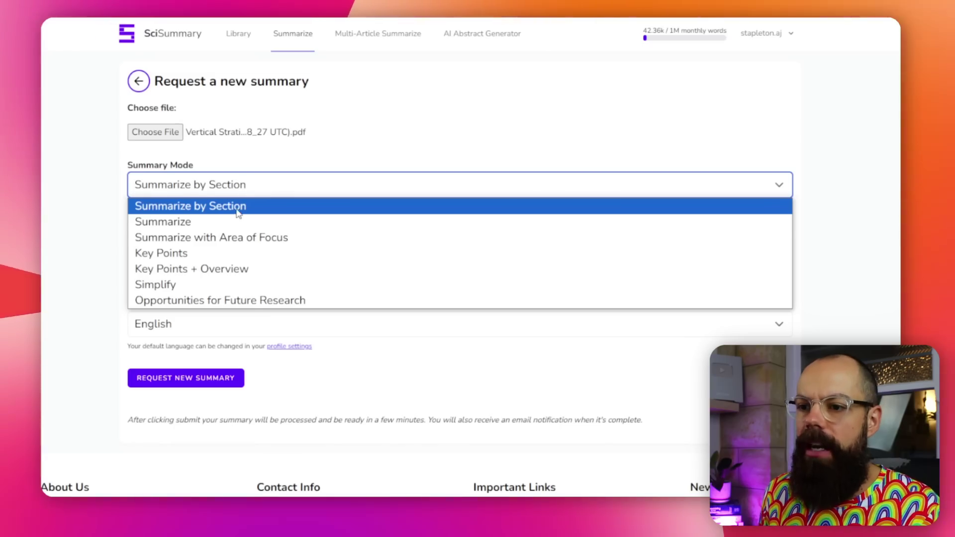
click(247, 238)
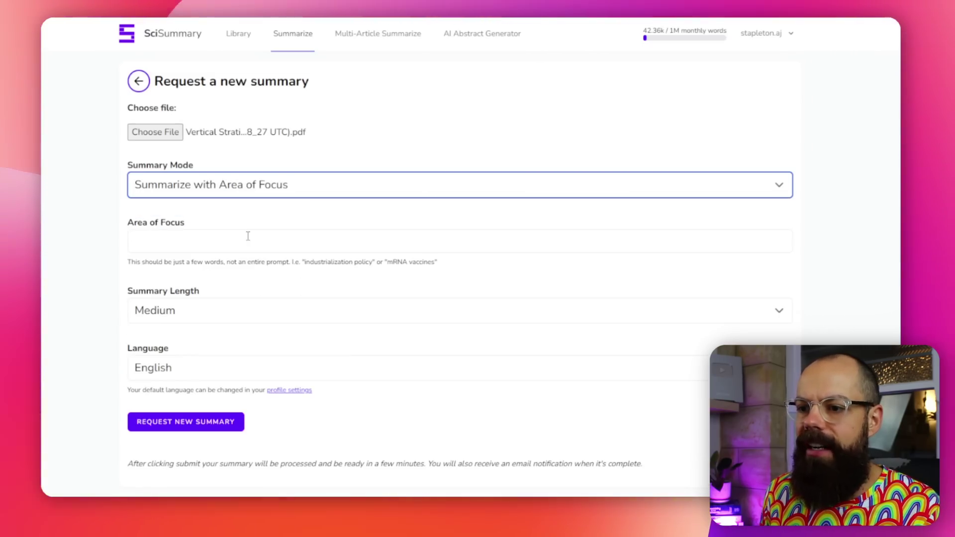
click(200, 243)
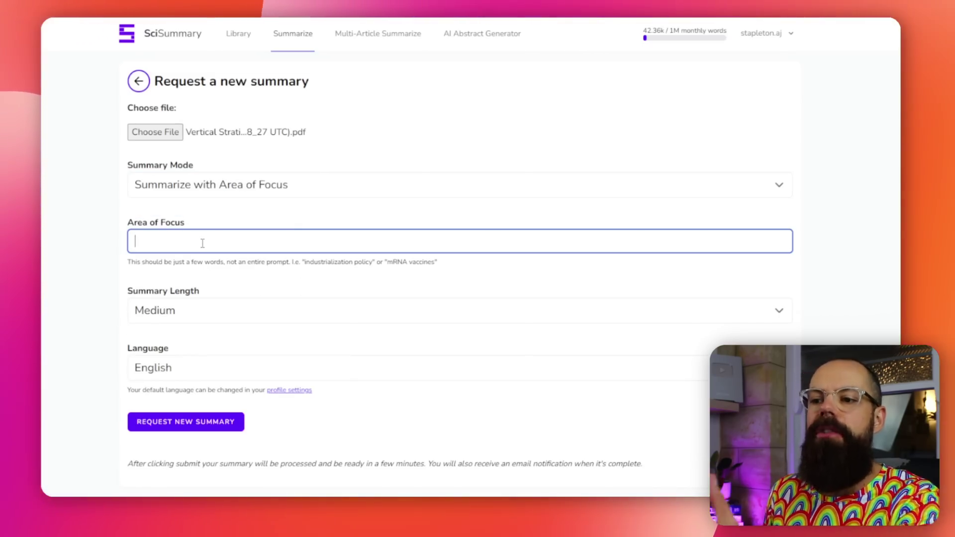
click(245, 185)
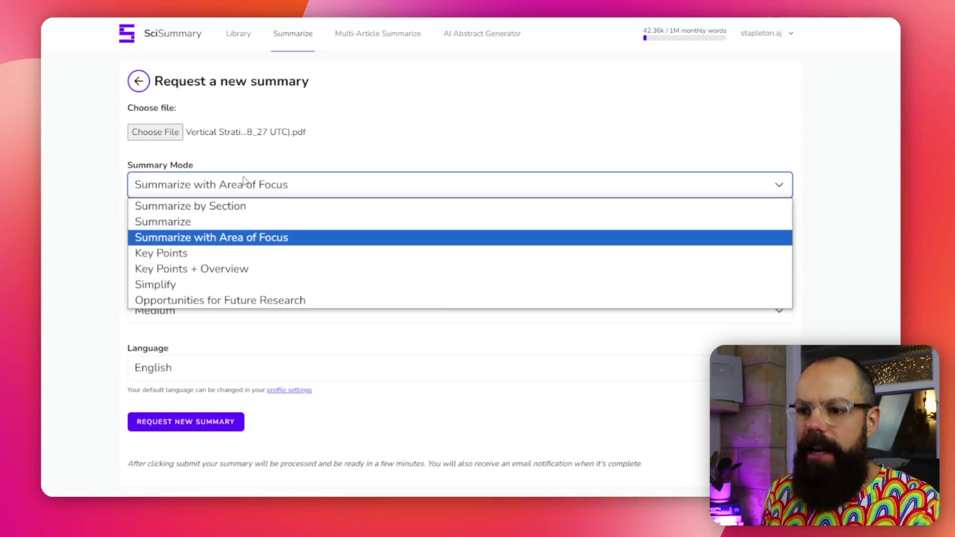
click(210, 301)
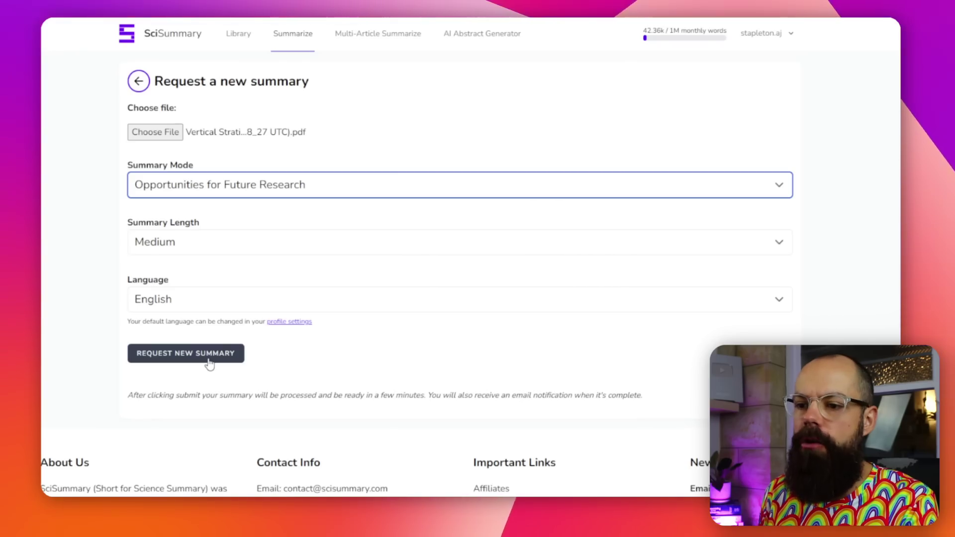
- Submit the summary request, then ask the paper's chat assistant 'who has the best beard'
click(209, 364)
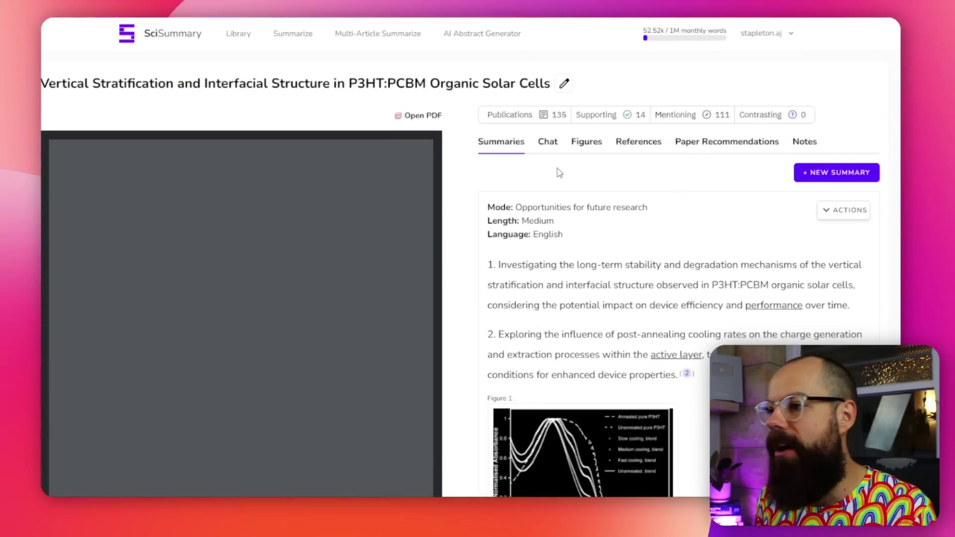
click(553, 146)
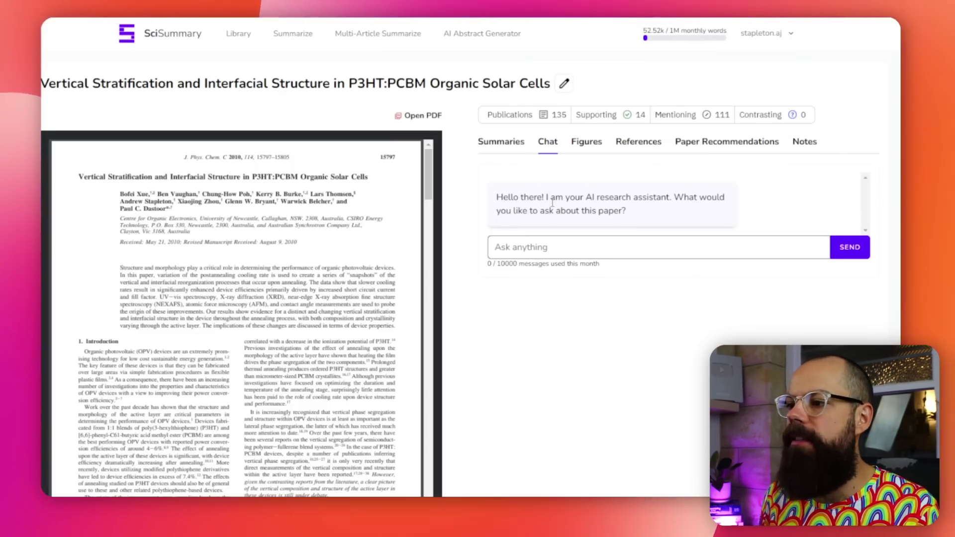
click(564, 248)
text(who has the best)
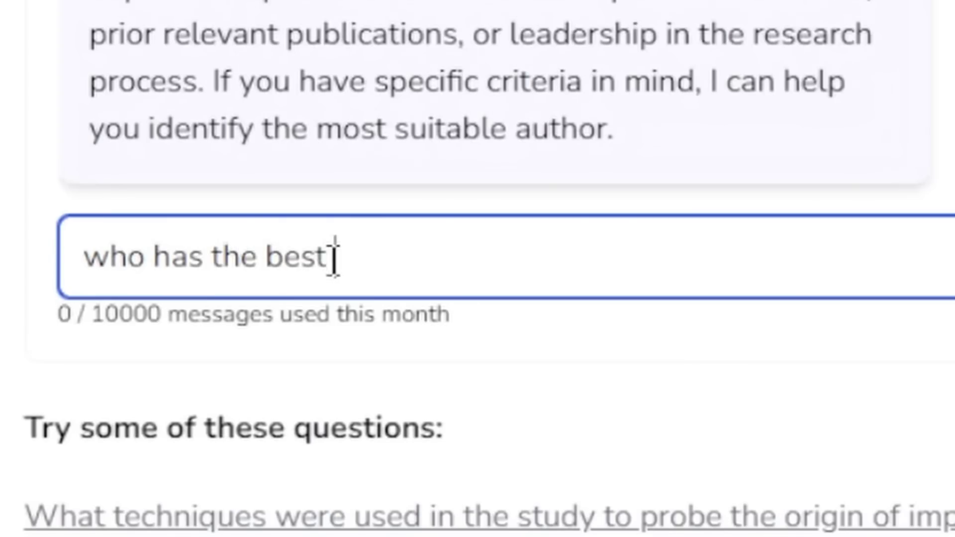
text( bear)
text(d)
key(Return)
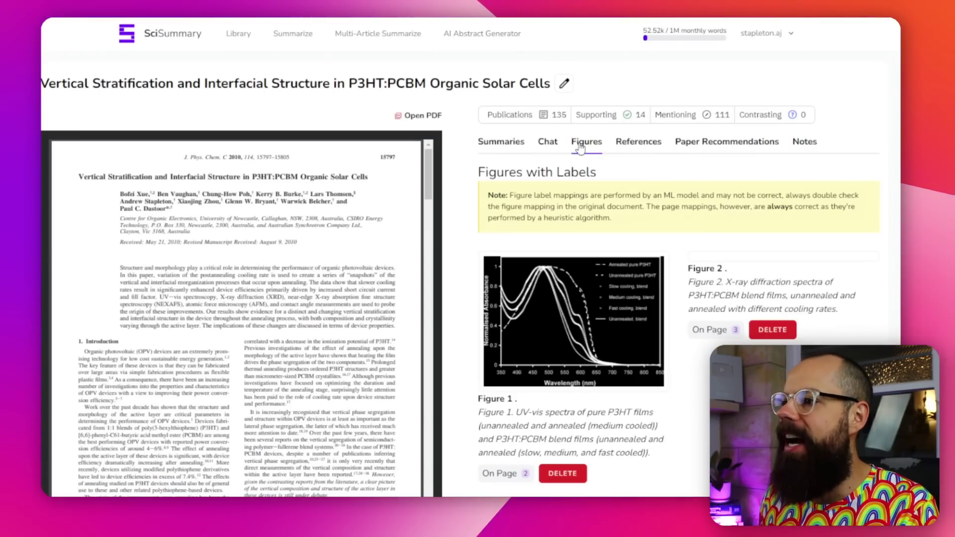
- Check the paper's References and empty Paper Recommendations, then return to References
click(642, 144)
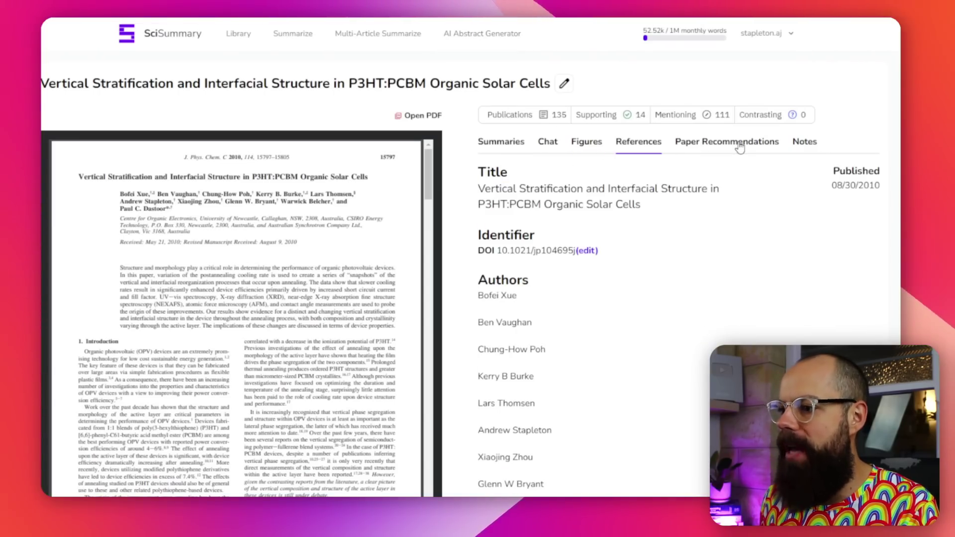
click(740, 144)
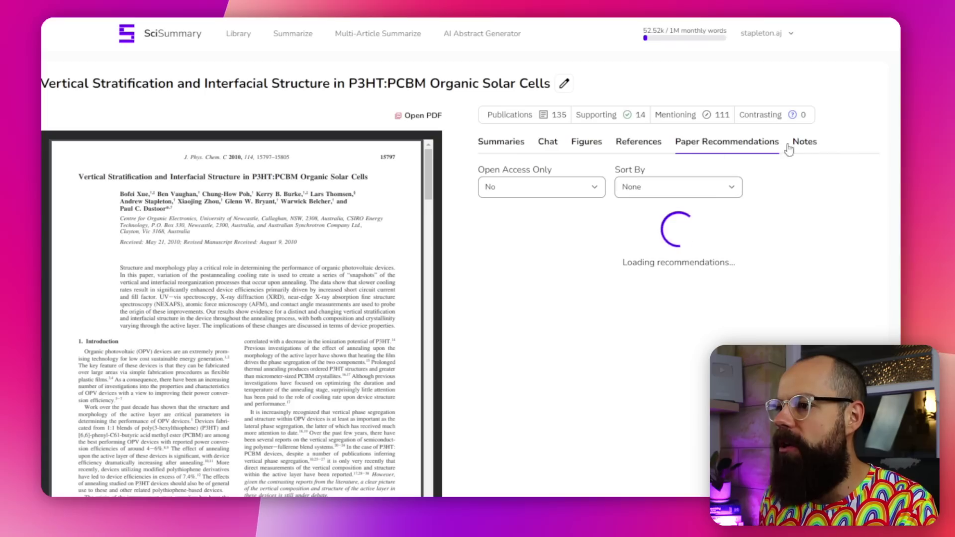
mouse_move(497, 116)
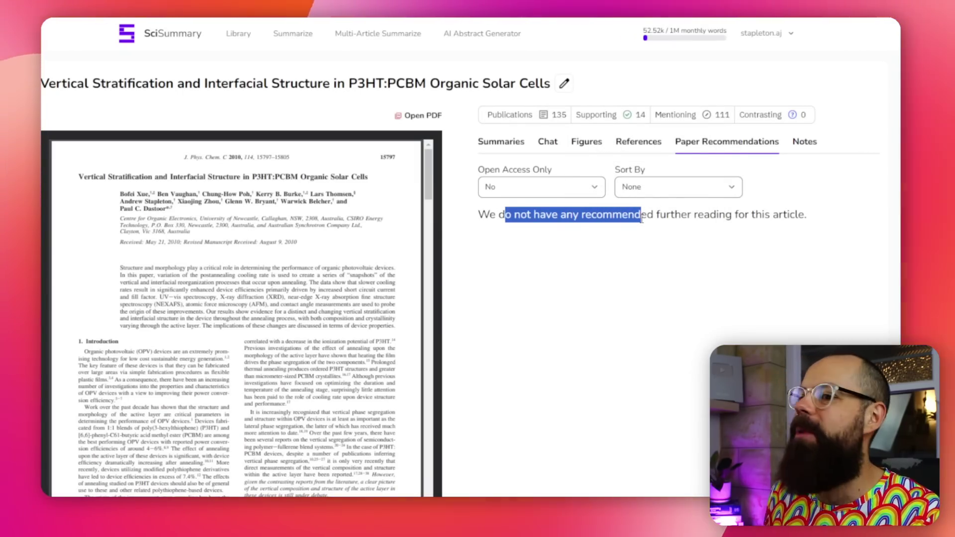
click(637, 144)
- Open the 4-article combined summary from the multi-article list, then go back after its error
click(362, 34)
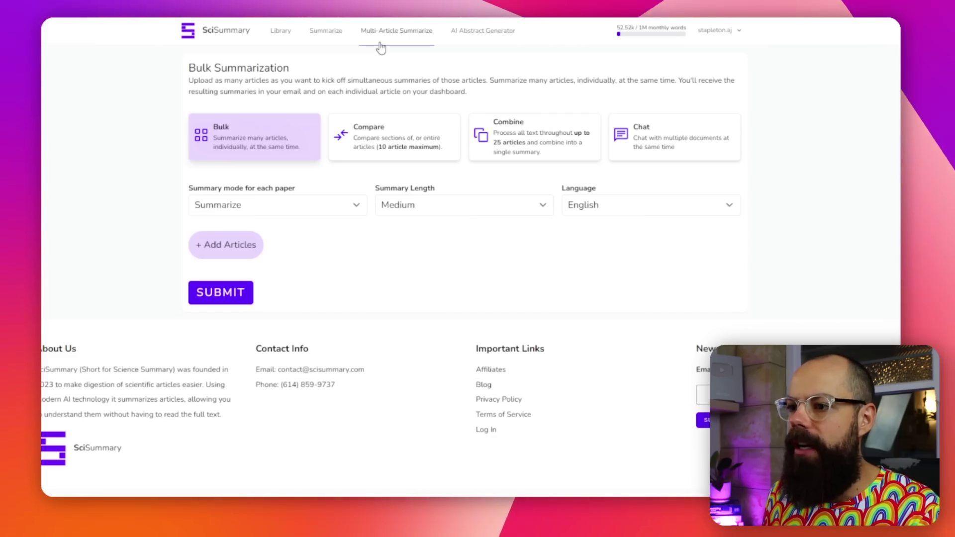
click(381, 47)
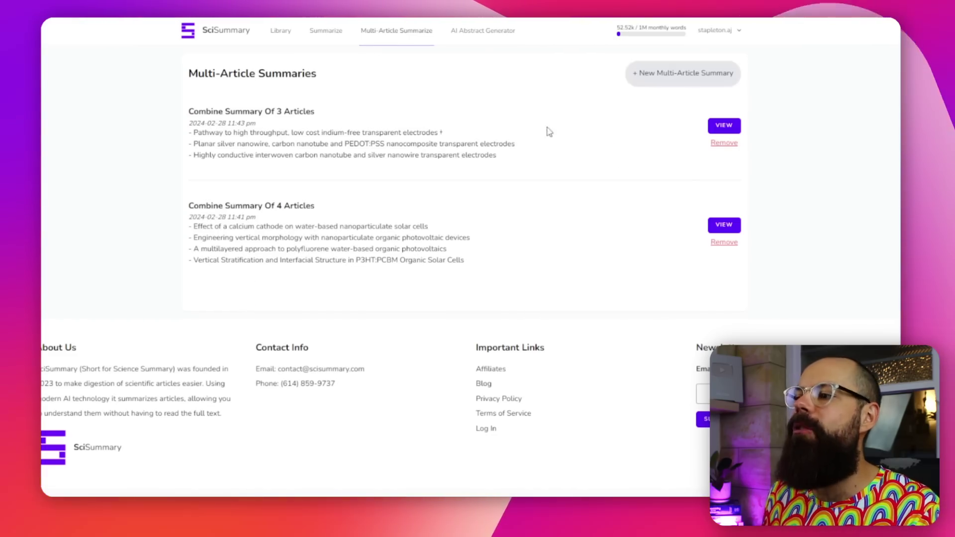
click(724, 226)
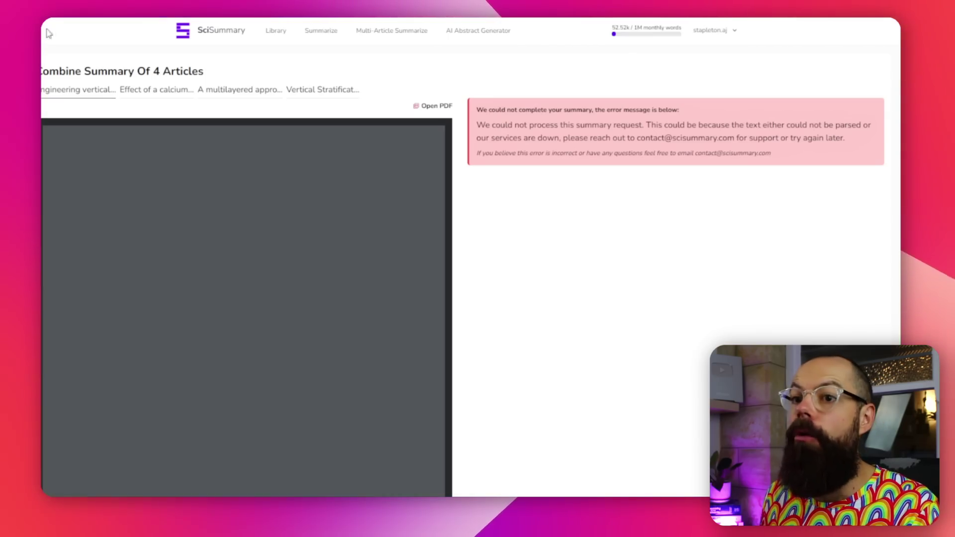
drag(508, 129, 547, 130)
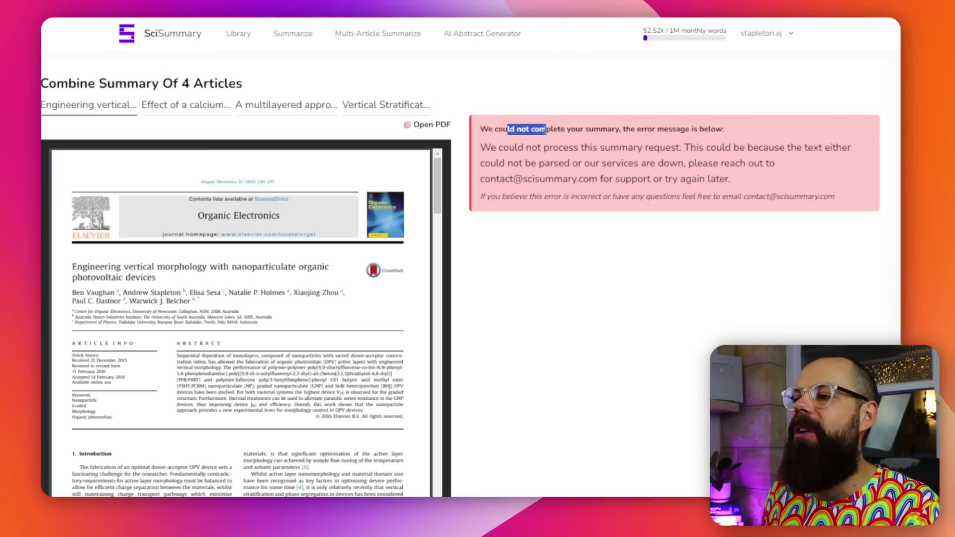
key(alt+Left)
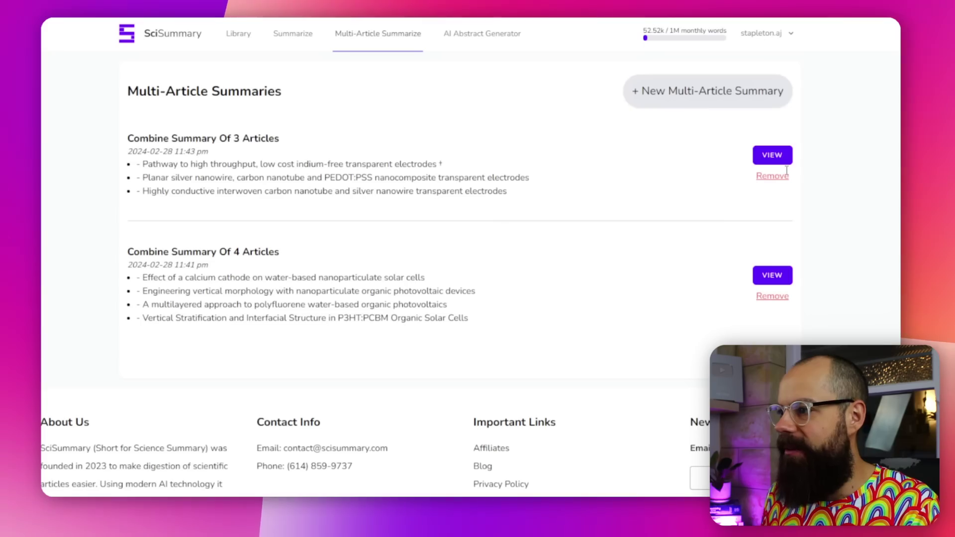
click(790, 155)
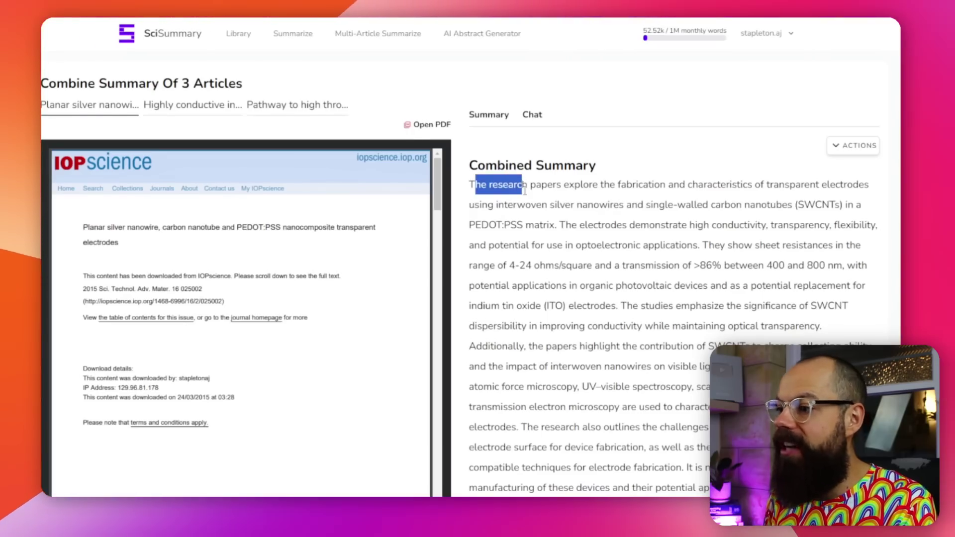
scroll(561, 223, down, 4)
drag(727, 445, 578, 264)
scroll(580, 267, up, 4)
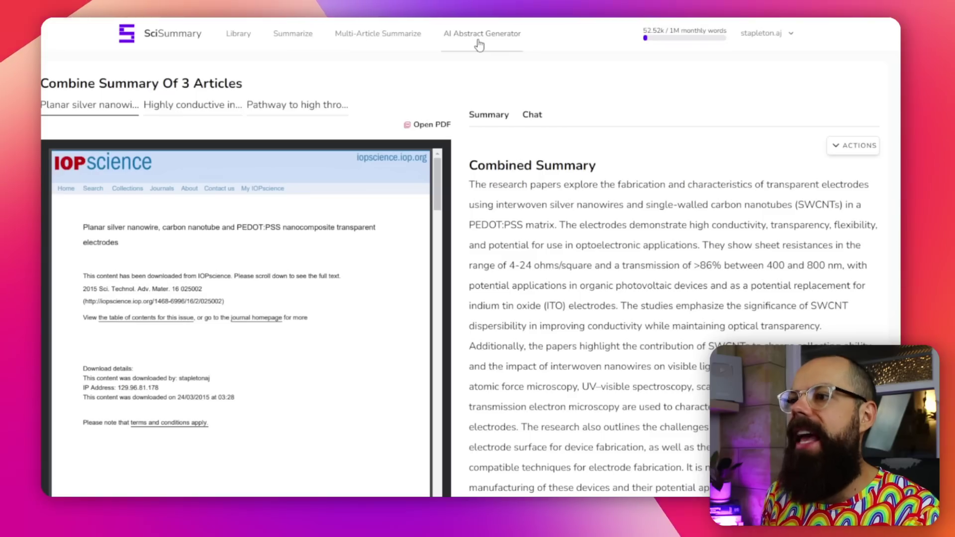
- Open the 'Pathway to high throughput…' abstract from My Abstracts and highlight the PDF's abstract
click(479, 43)
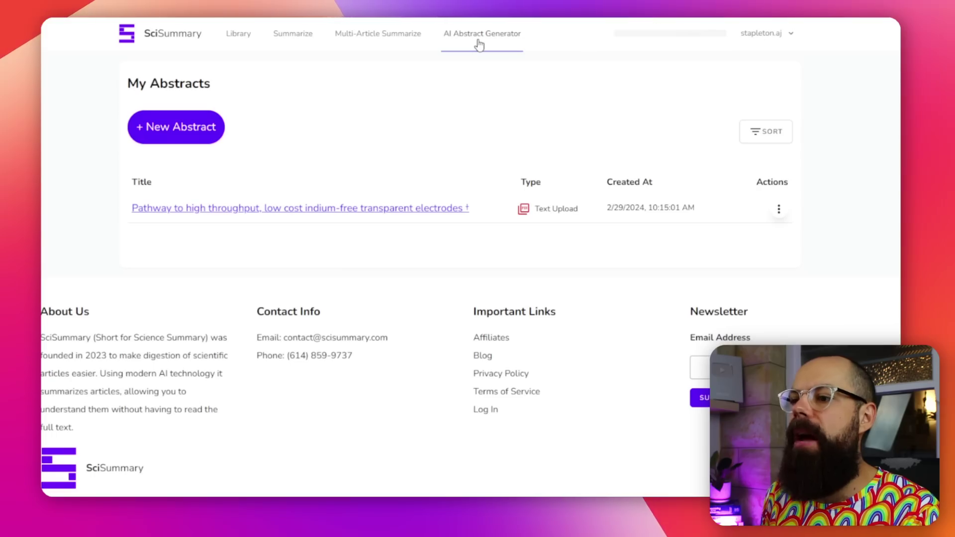
click(360, 209)
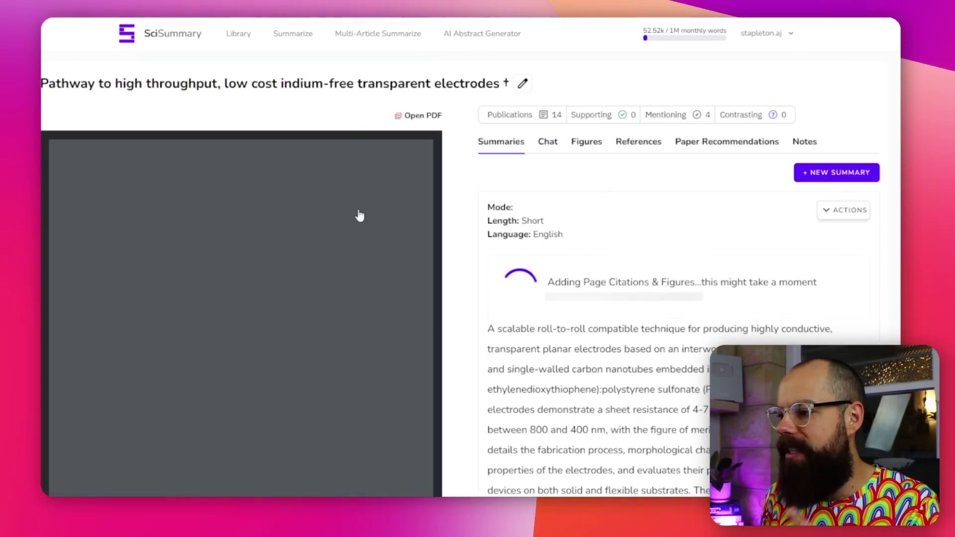
scroll(161, 172, down, 2)
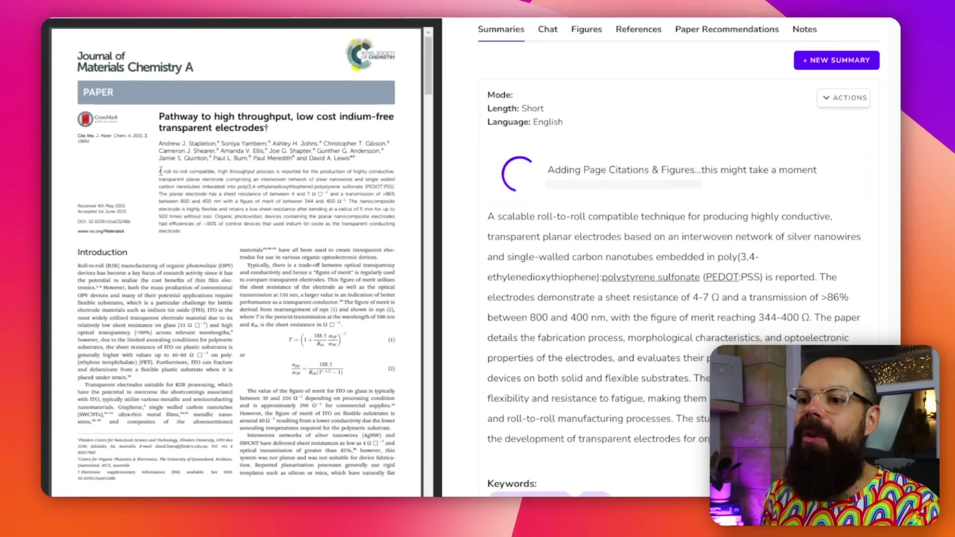
drag(160, 172, 201, 222)
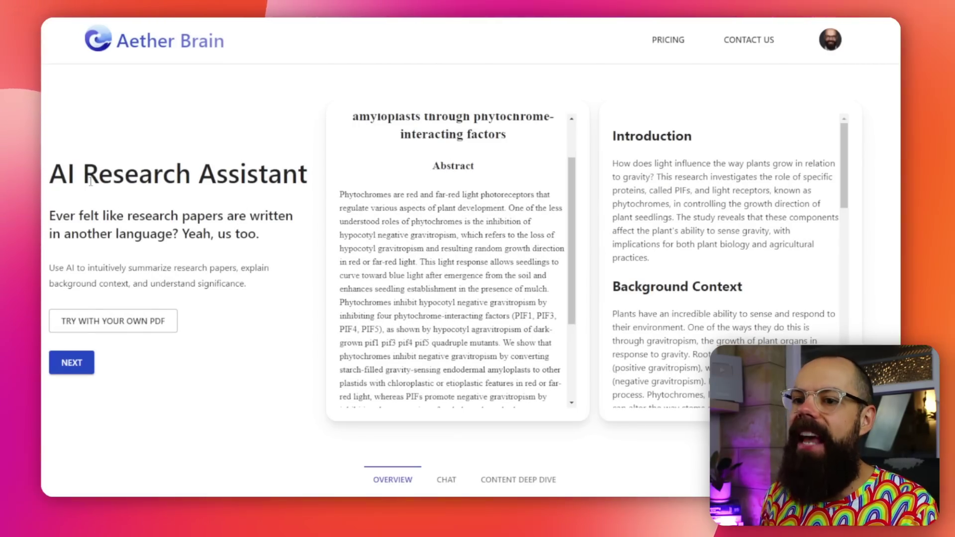
click(108, 222)
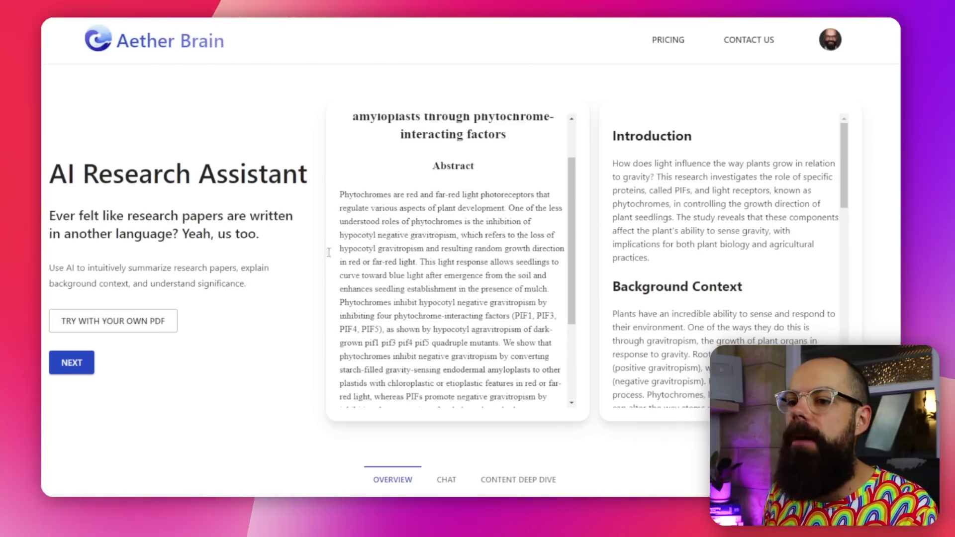
scroll(480, 402, down, 3)
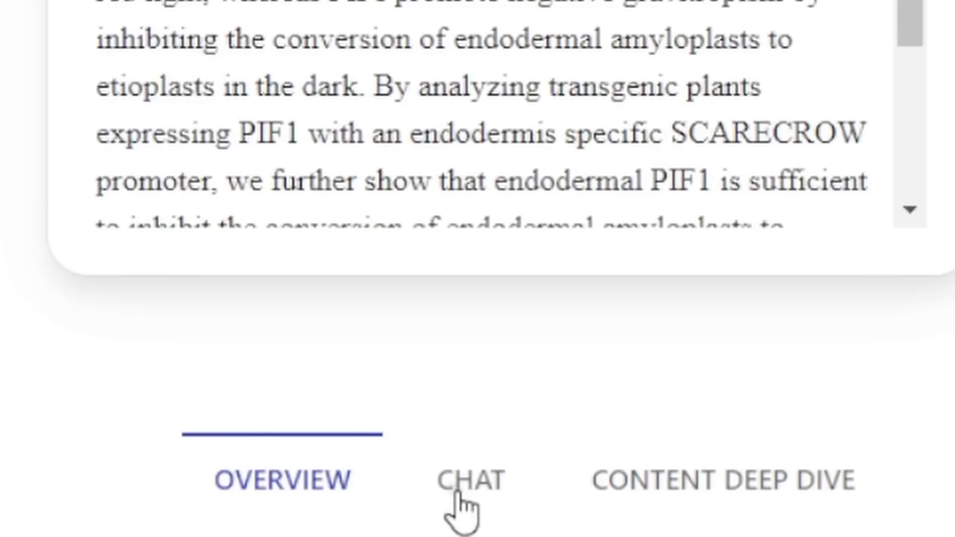
- Show the Content Deep Dive overview and highlight its Introduction and Background Context paragraphs
click(459, 495)
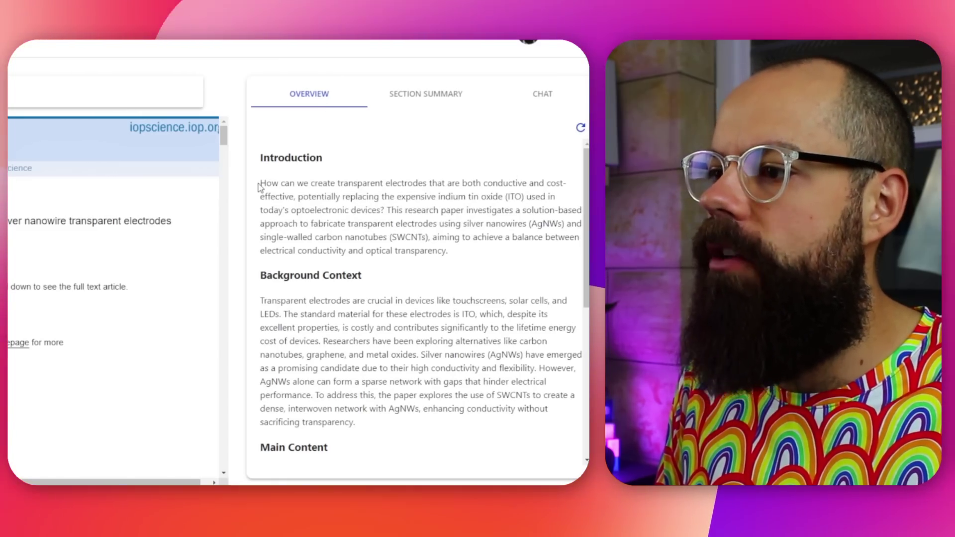
drag(297, 185, 448, 250)
scroll(343, 222, down, 2)
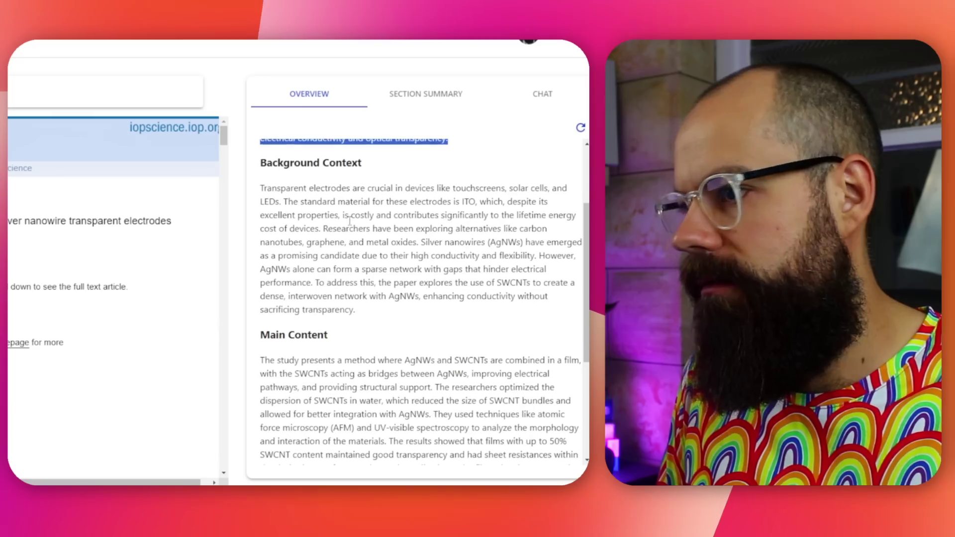
drag(266, 188, 388, 244)
scroll(305, 293, down, 4)
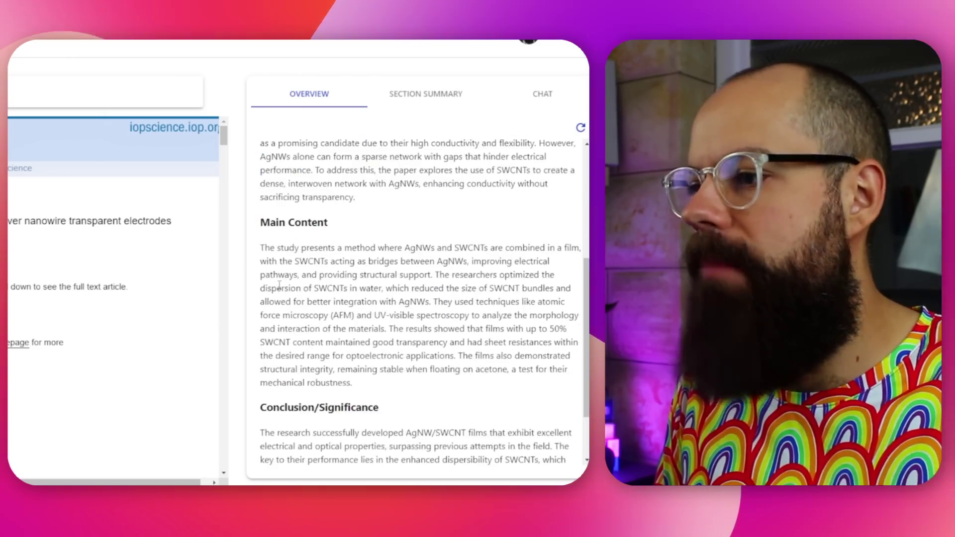
scroll(332, 329, up, 5)
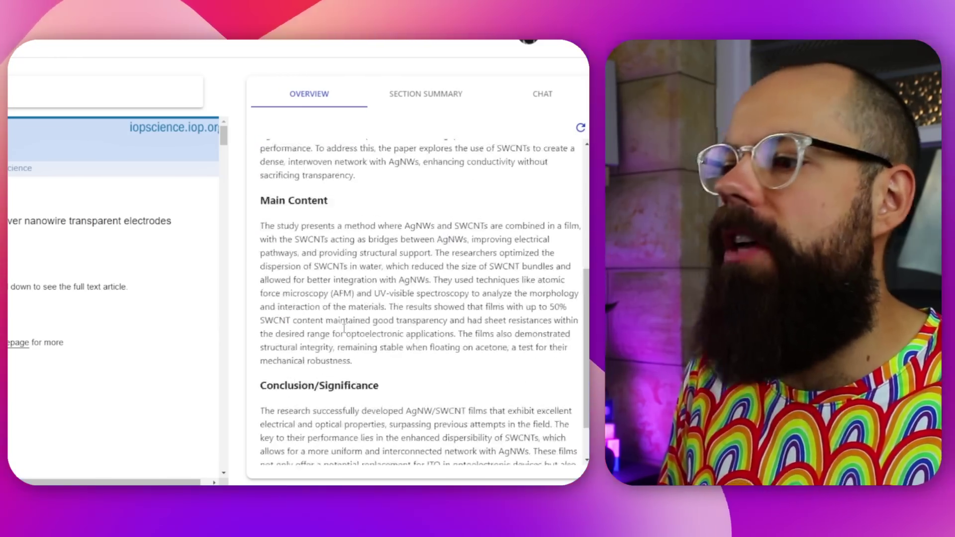
click(346, 314)
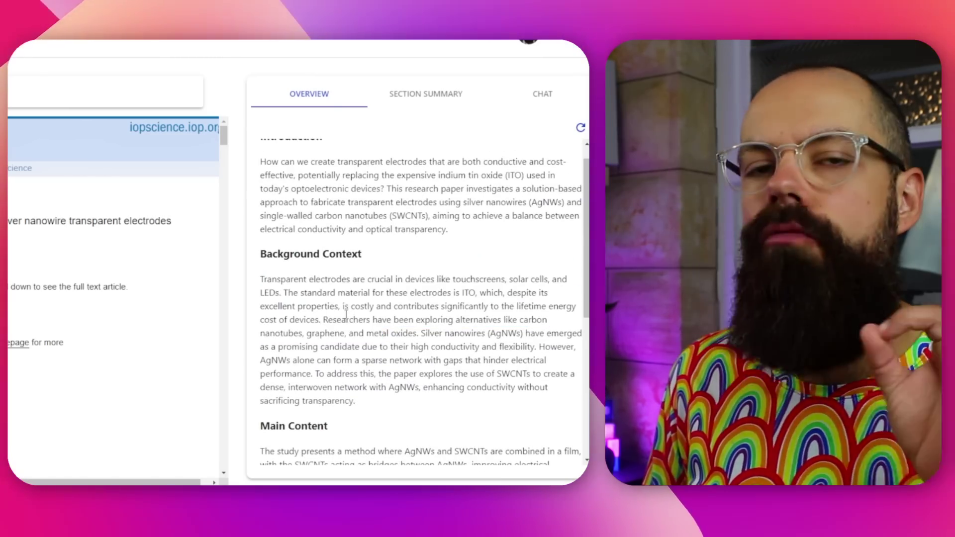
scroll(346, 314, up, 1)
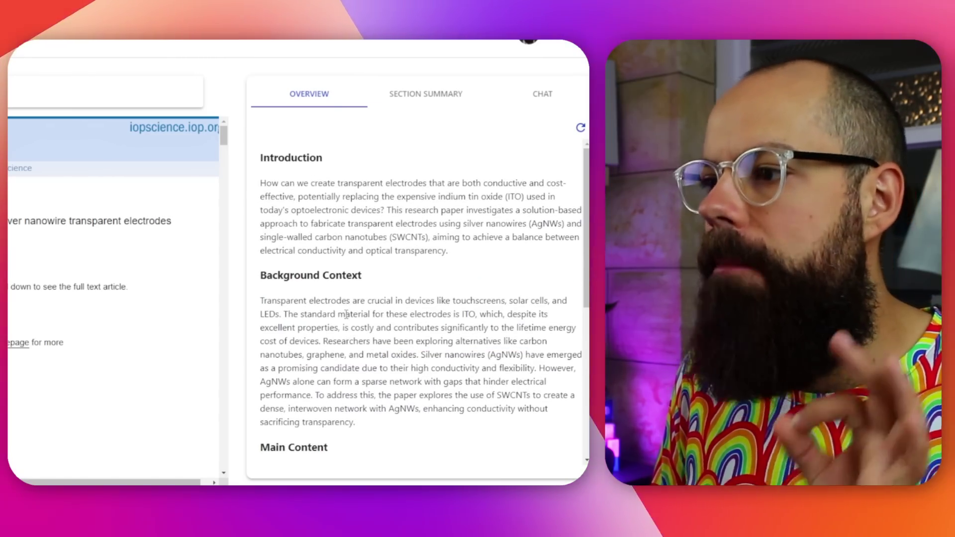
- Show the paper's Section Summary and switch it to the Introduction section
click(438, 97)
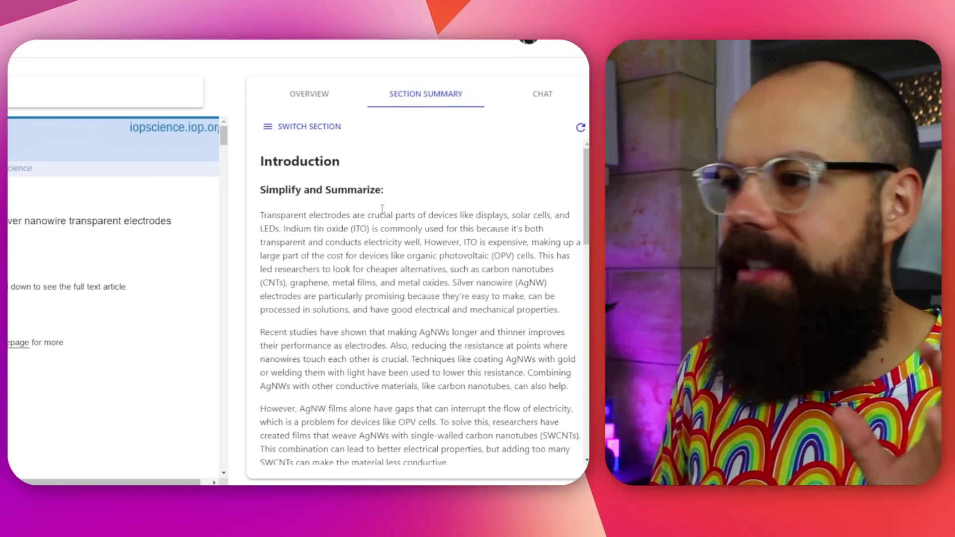
click(277, 134)
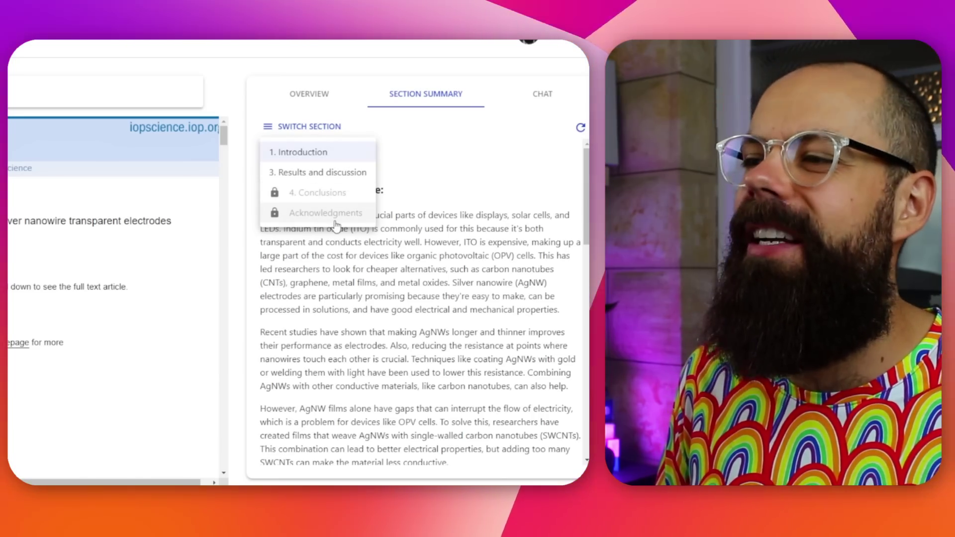
click(367, 273)
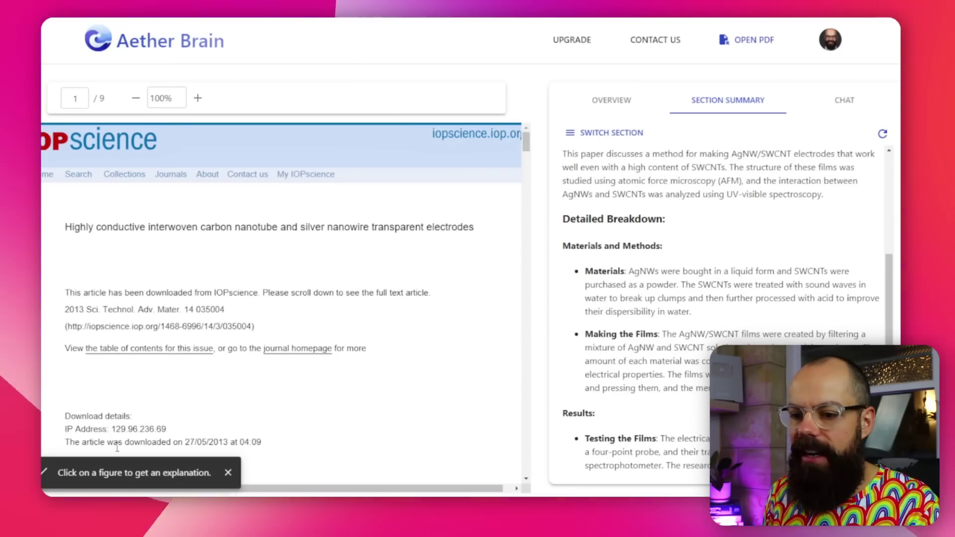
- Scroll the PDF to Figure 1 and request an AI explanation of it
scroll(214, 318, down, 20)
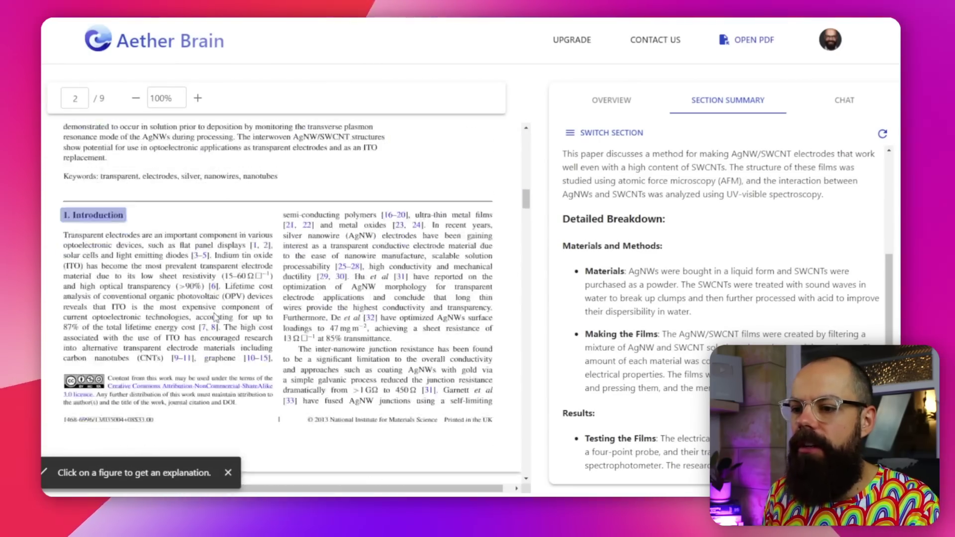
scroll(215, 318, up, 5)
click(283, 464)
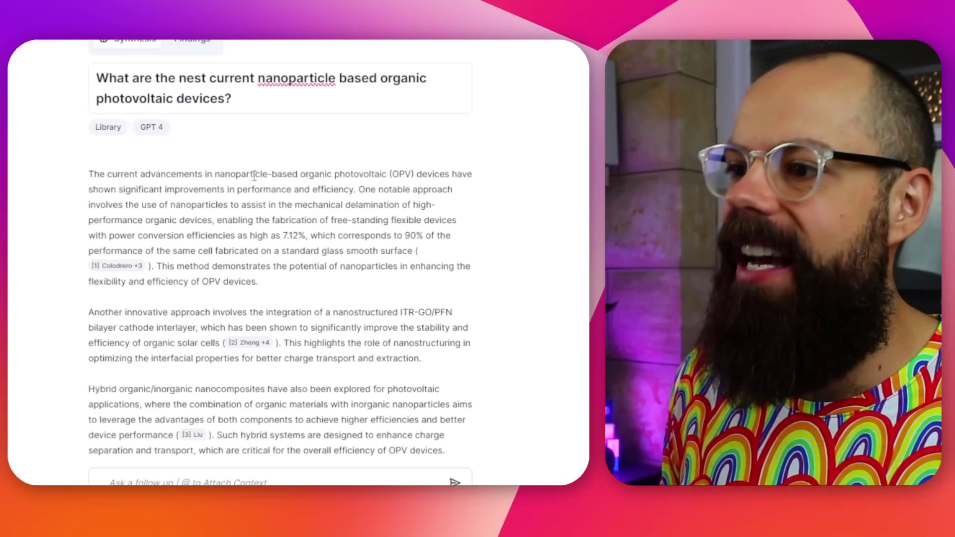
- Highlight the nanoparticle phrase and the 7.12% efficiency claim, then preview the '[1] Colodrero +3' citation
drag(271, 176, 291, 179)
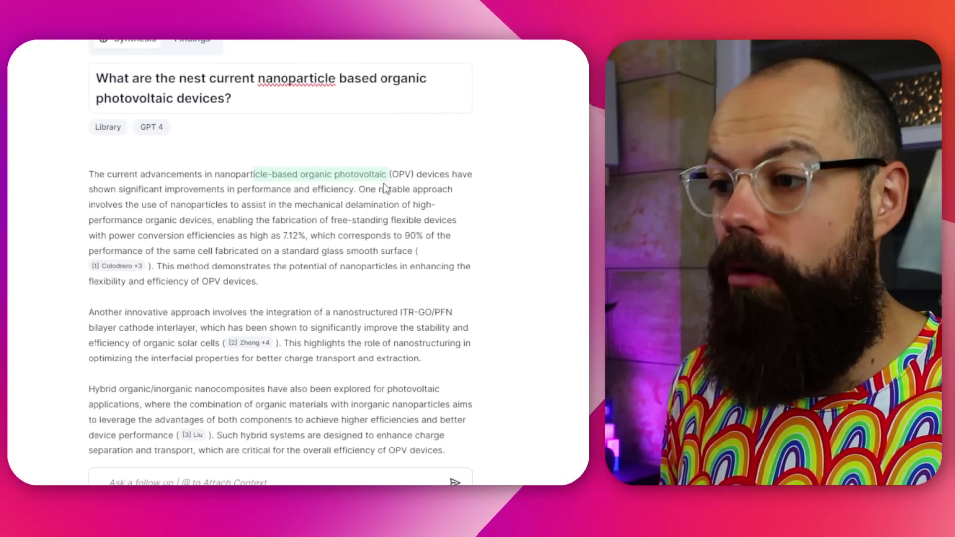
scroll(225, 184, down, 2)
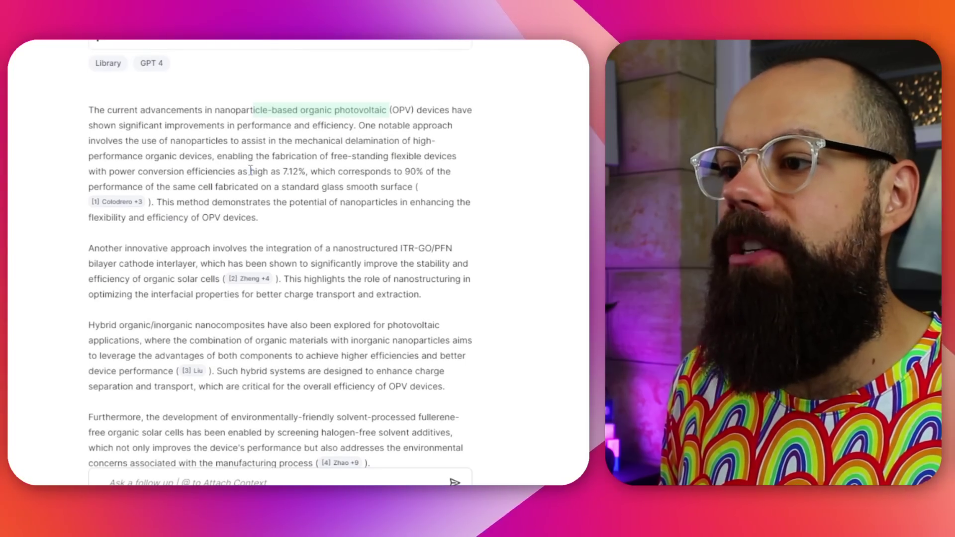
drag(252, 171, 396, 170)
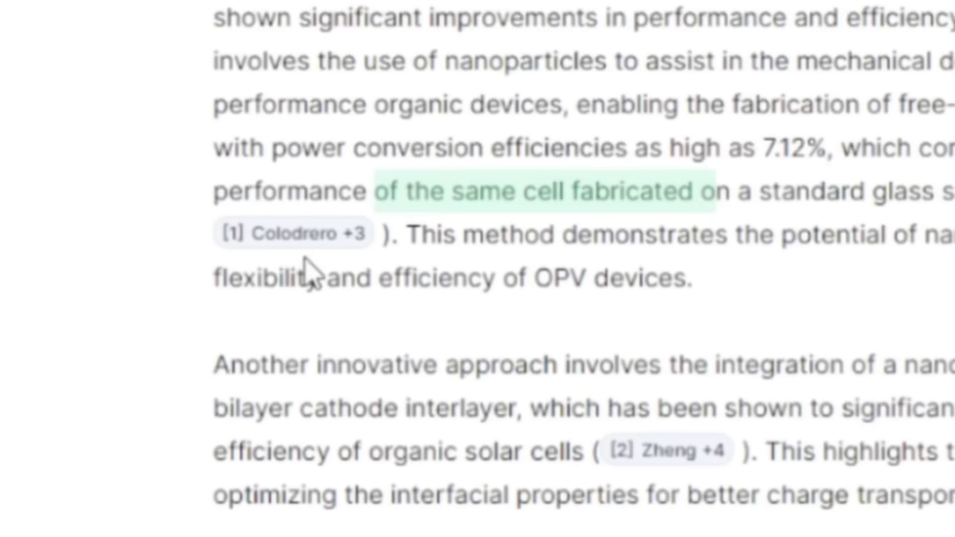
mouse_move(308, 235)
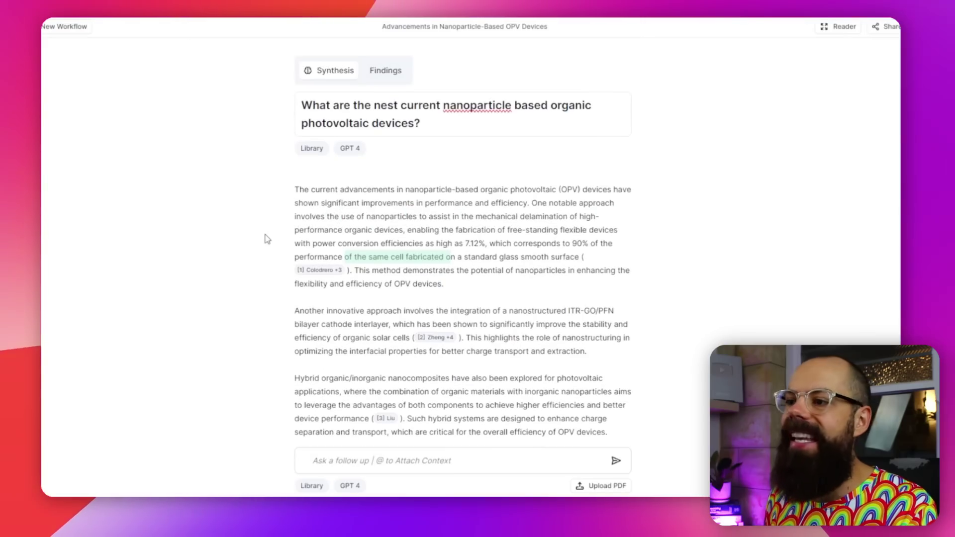
- Open the first cited paper beside the answer and switch to the waterborne colloids review PDF
click(326, 269)
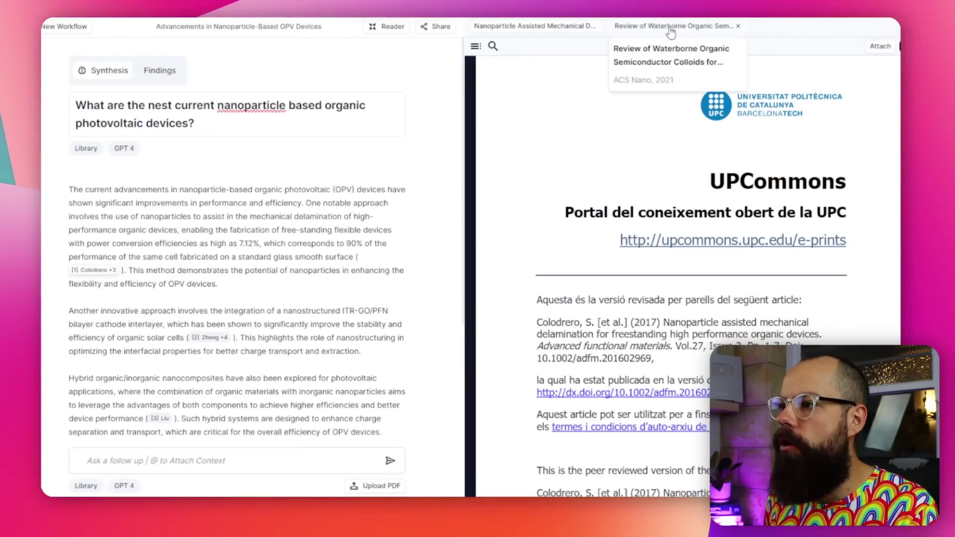
click(662, 26)
click(528, 26)
click(682, 26)
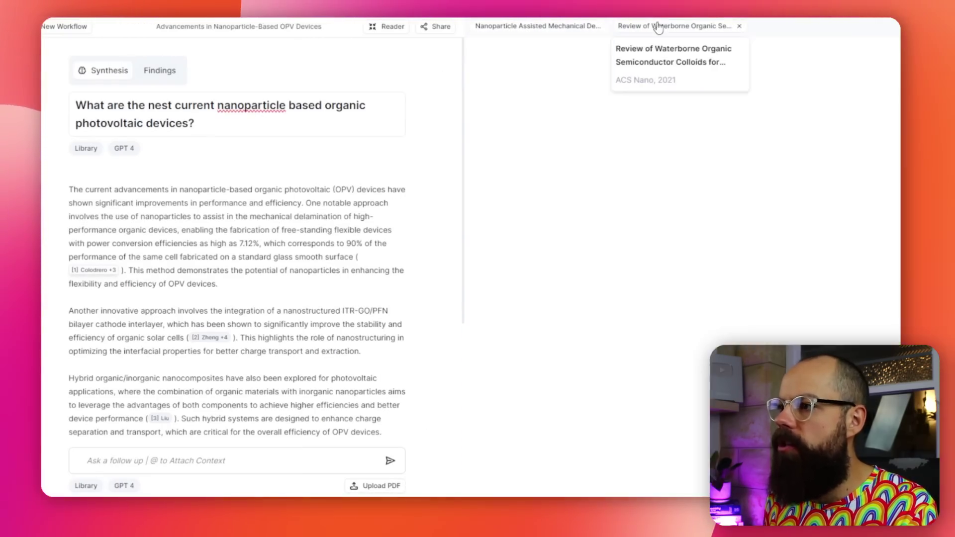
click(537, 26)
click(671, 25)
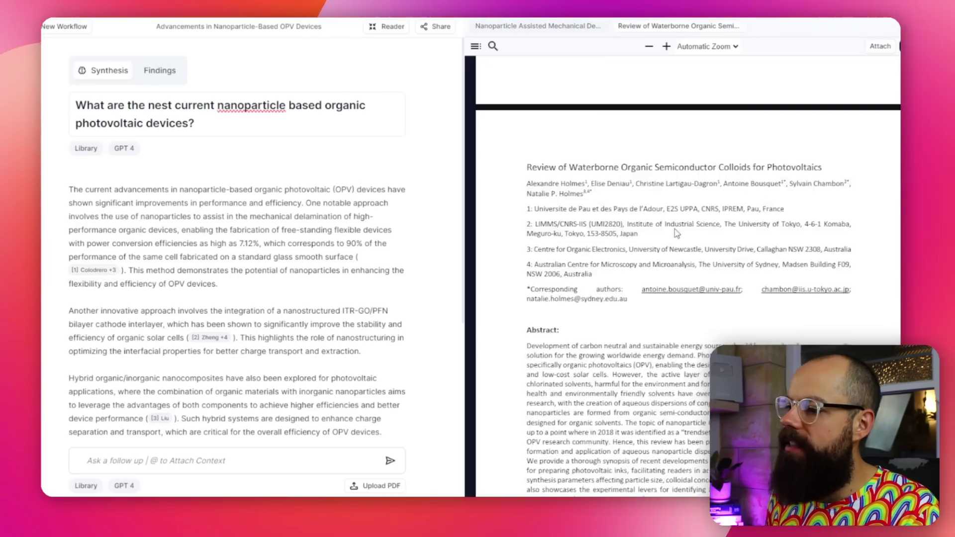
- Search the review PDF for 'stapleton', then close the PDF pane to show the full answer
scroll(676, 229, down, 5)
scroll(676, 229, down, 15)
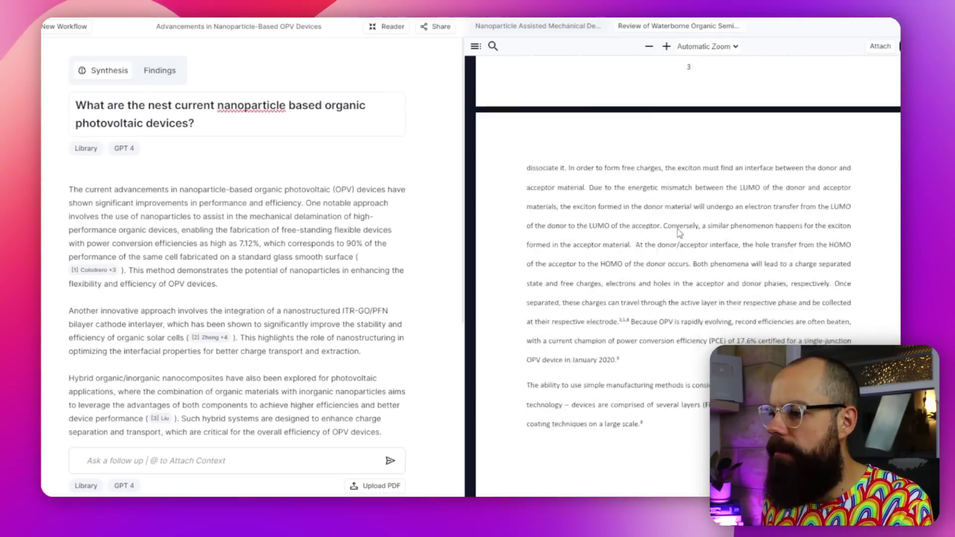
scroll(679, 234, down, 8)
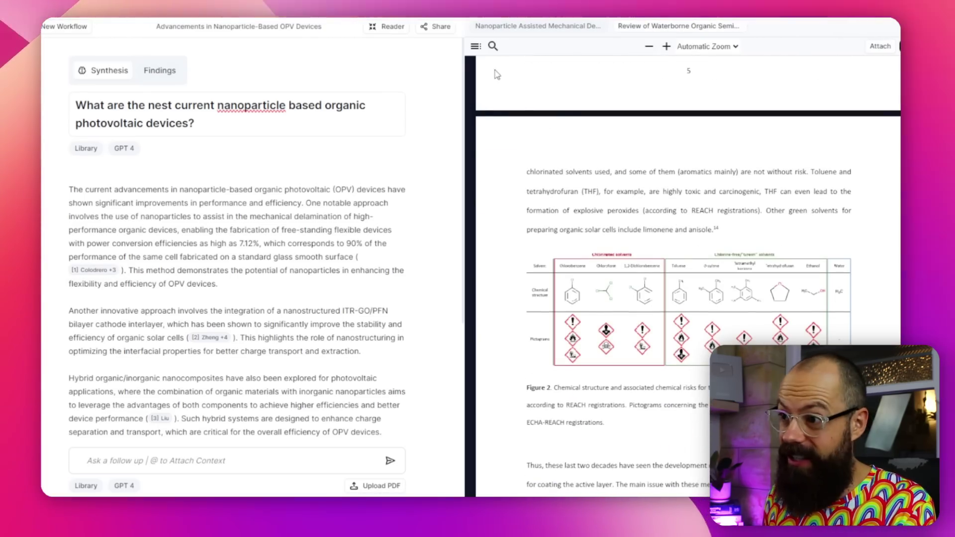
click(493, 46)
text(stapleton)
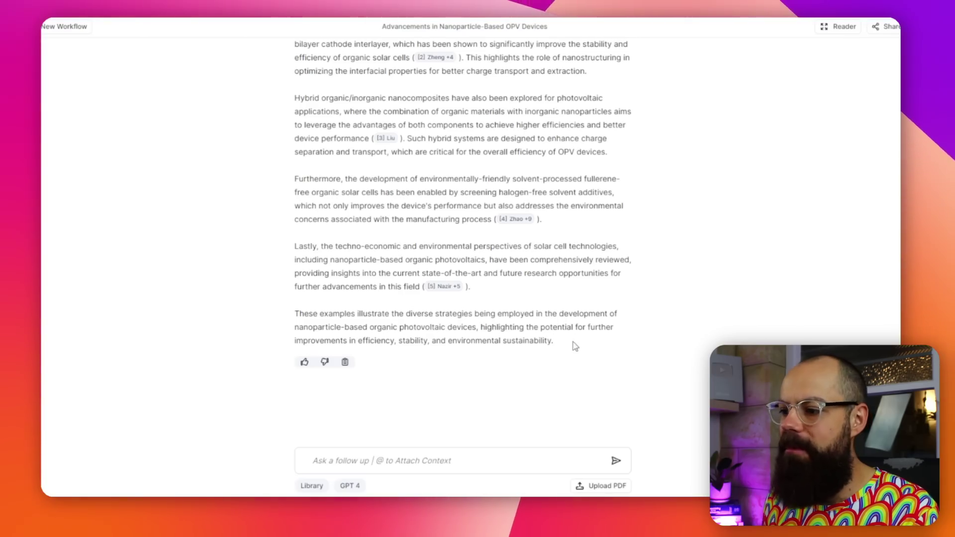
drag(575, 346, 438, 281)
click(275, 205)
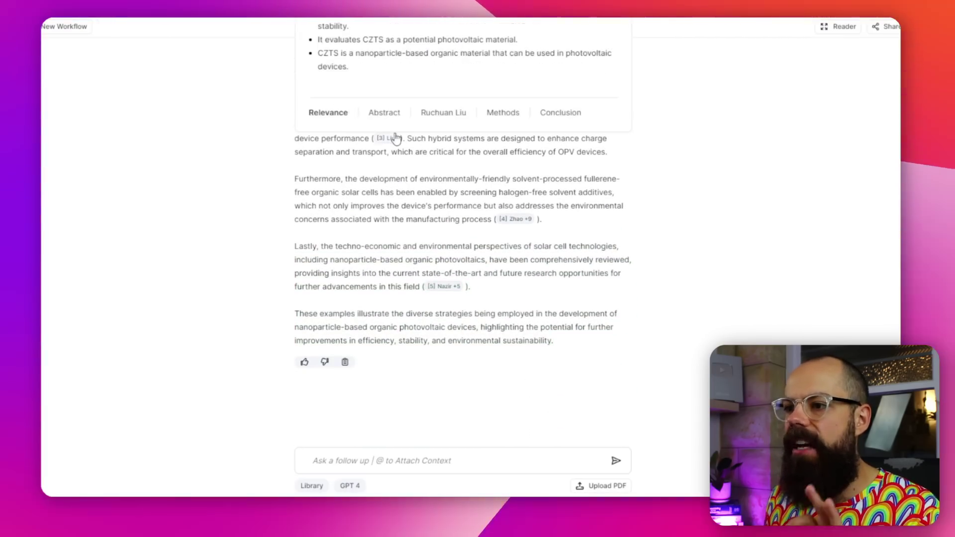
scroll(390, 282, up, 4)
mouse_move(391, 309)
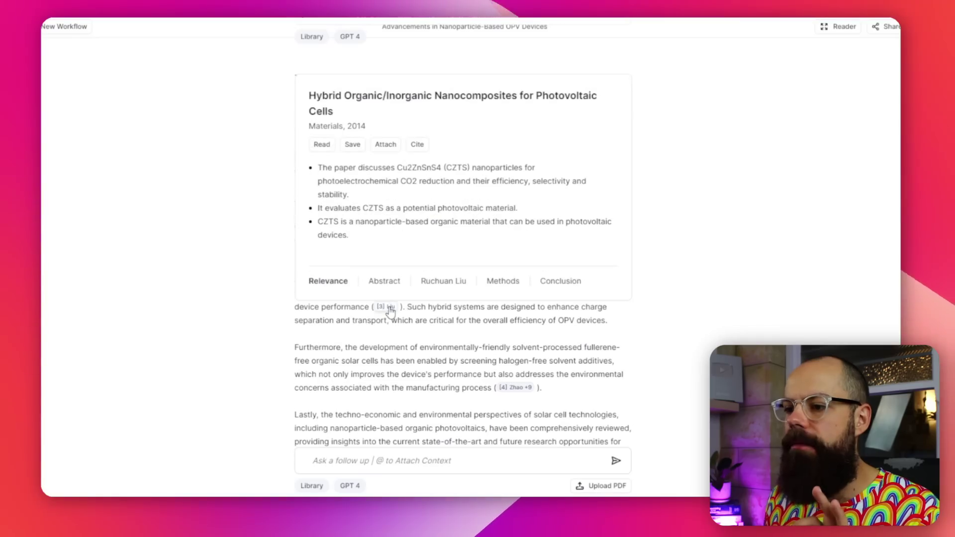
click(388, 282)
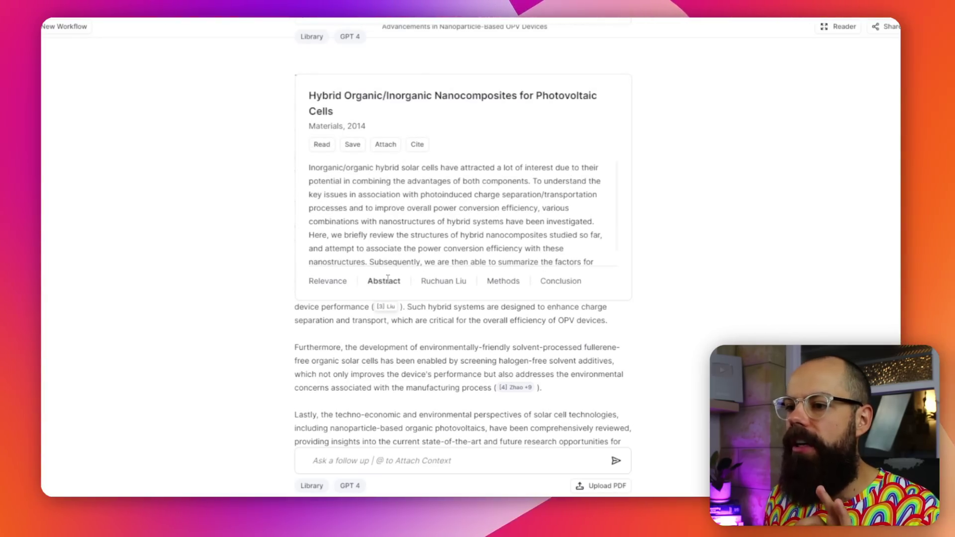
click(442, 285)
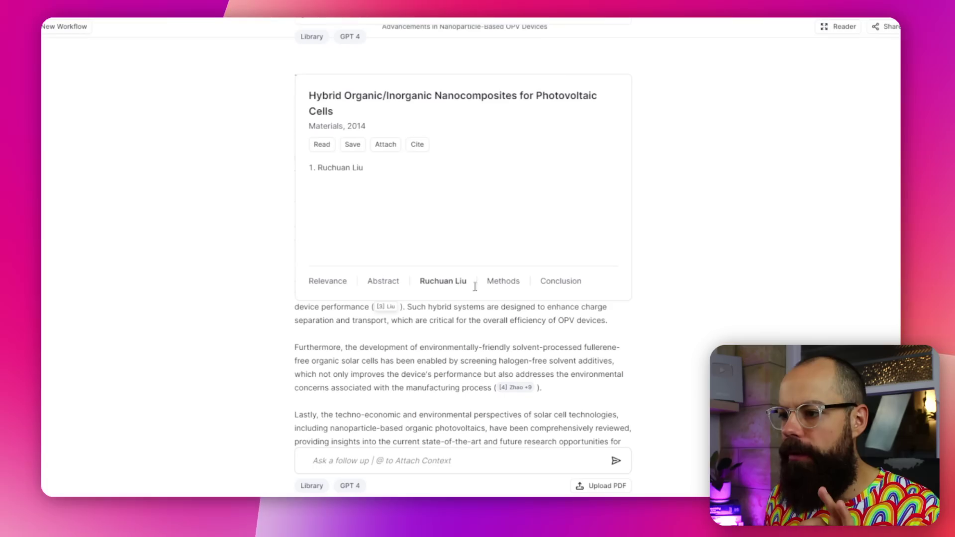
click(500, 284)
click(565, 282)
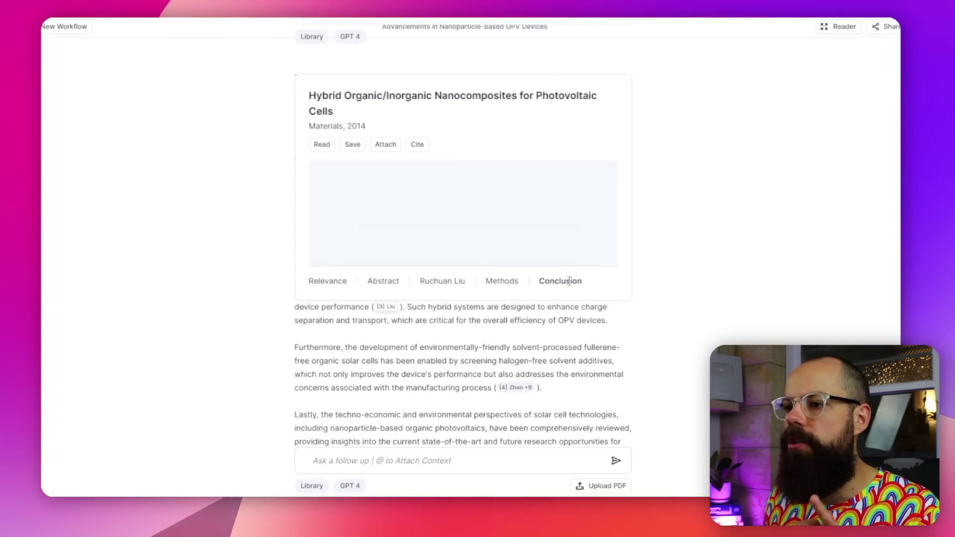
scroll(459, 302, down, 2)
scroll(459, 302, up, 5)
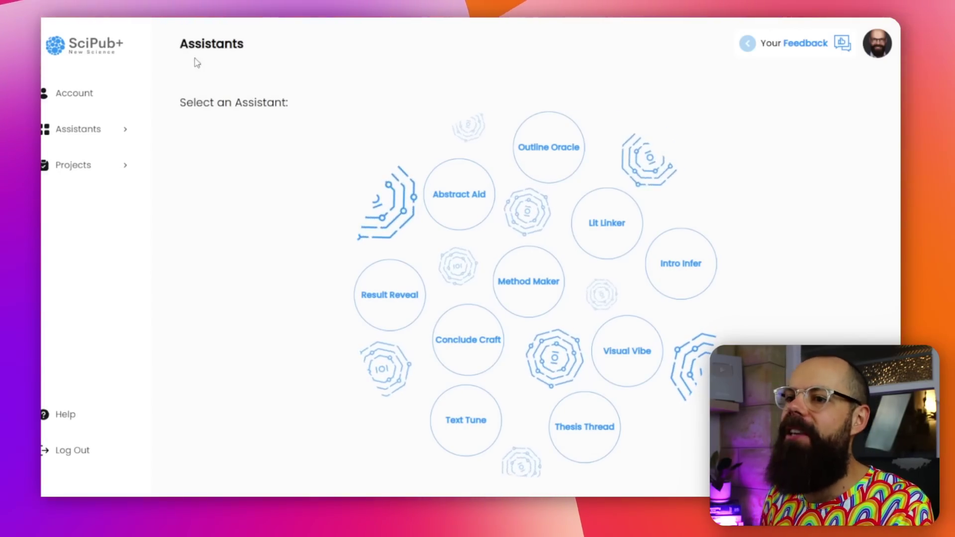
- Drag across the browser tab bar to bring SciPub+ into view
drag(181, 43, 264, 42)
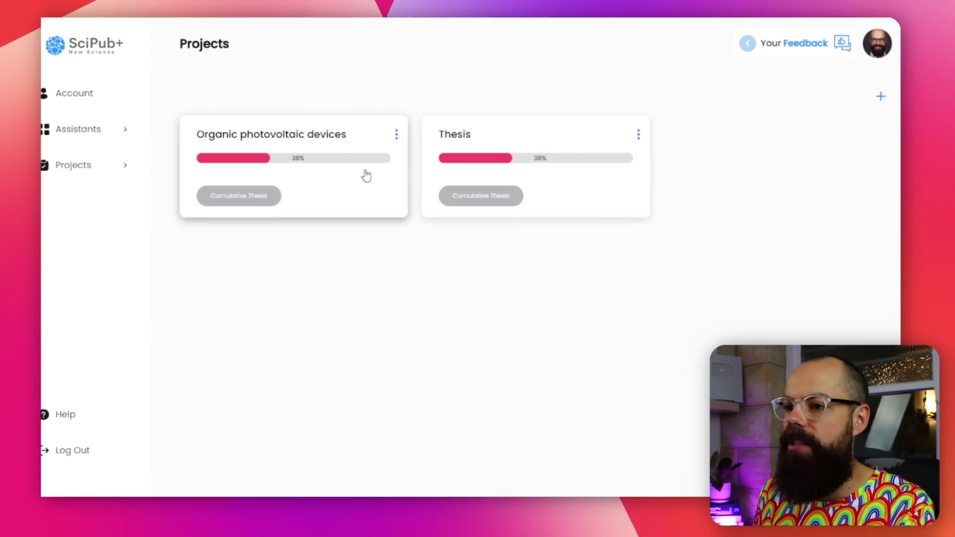
- Review the Organic photovoltaic devices project's Edit Project form, then return to the Assistants page
click(326, 143)
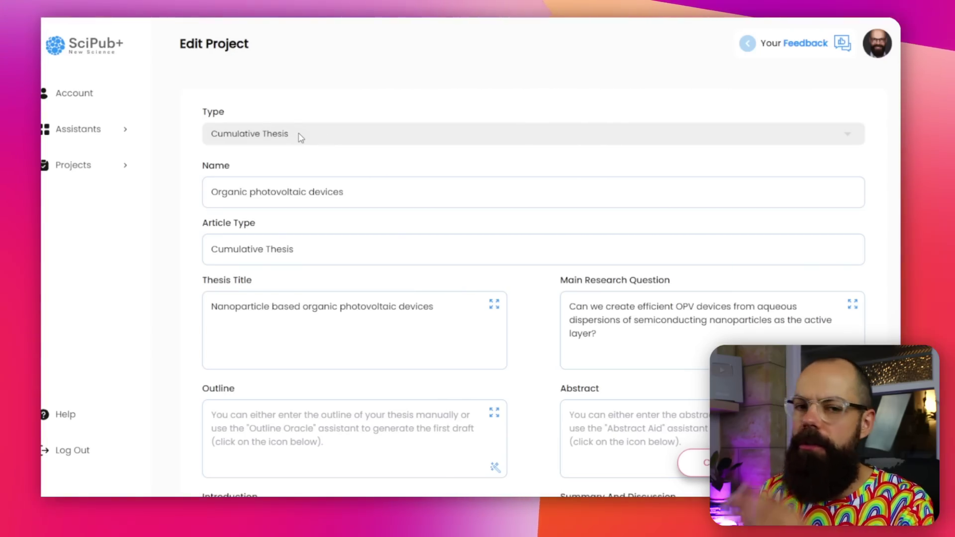
scroll(301, 138, down, 2)
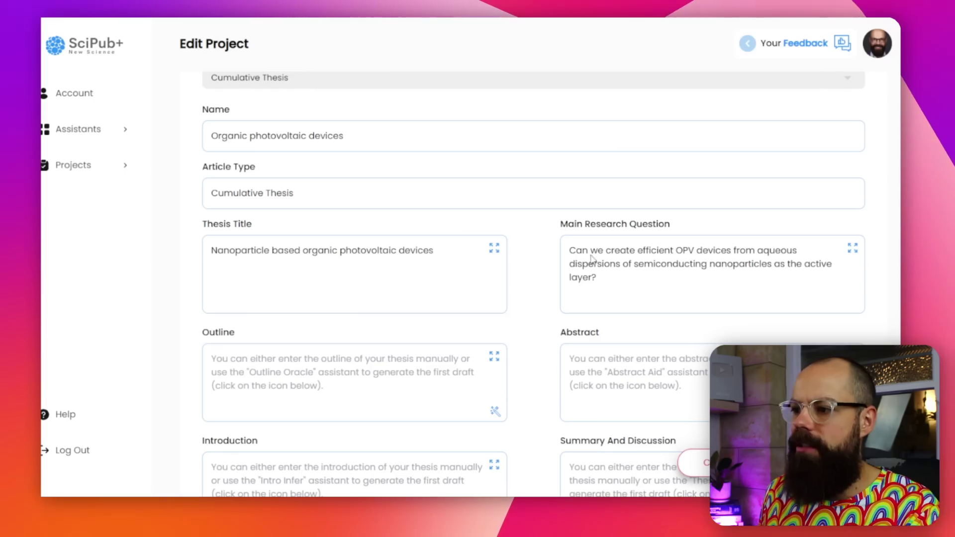
scroll(424, 331, down, 4)
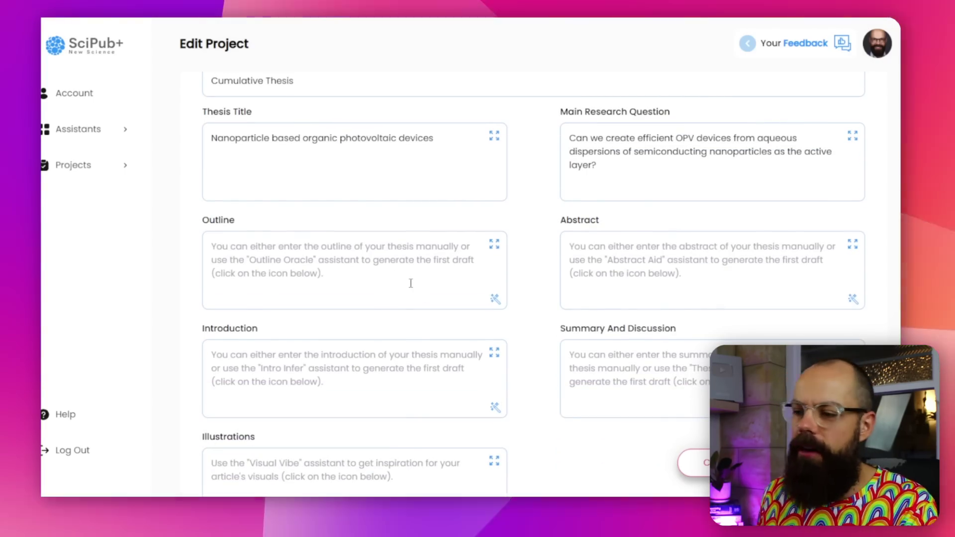
scroll(402, 264, up, 6)
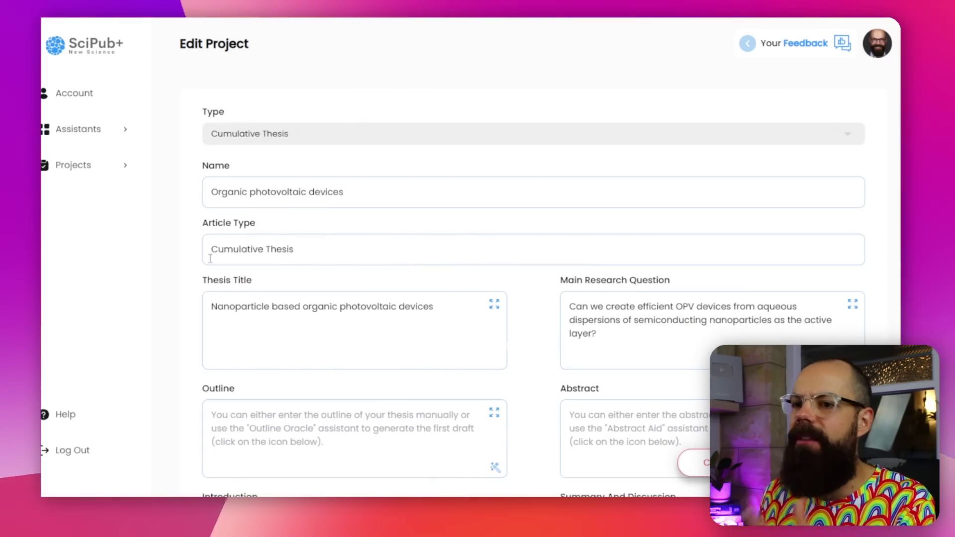
click(94, 135)
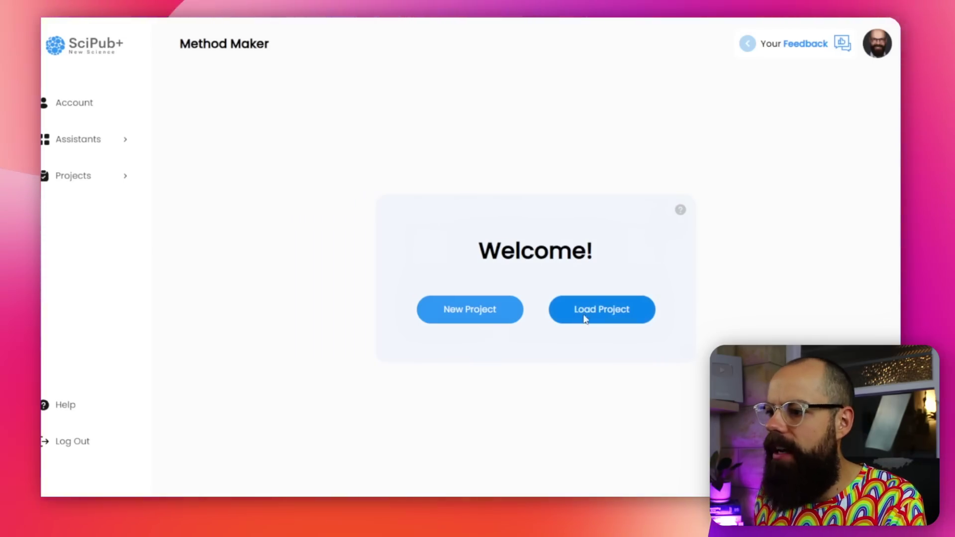
click(585, 319)
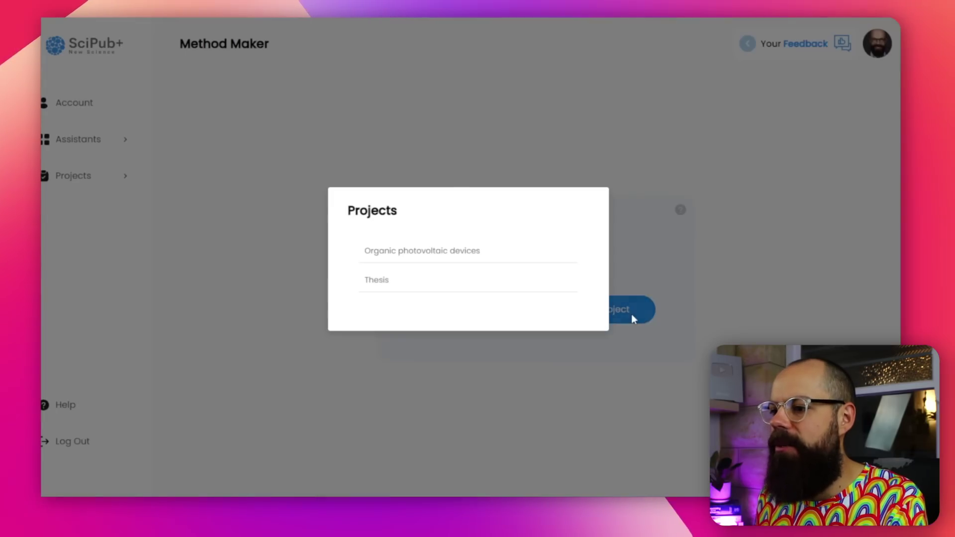
click(462, 169)
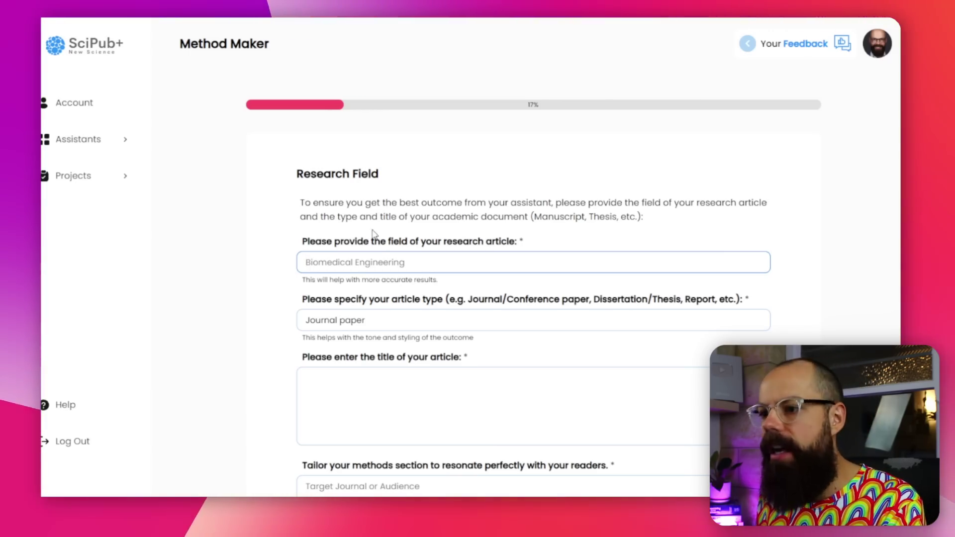
scroll(370, 257, down, 1)
click(378, 266)
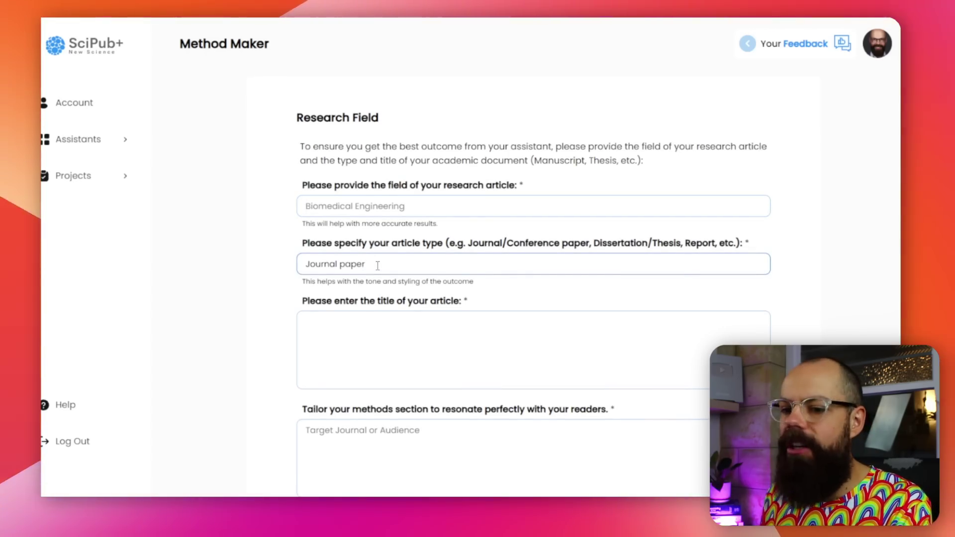
click(381, 328)
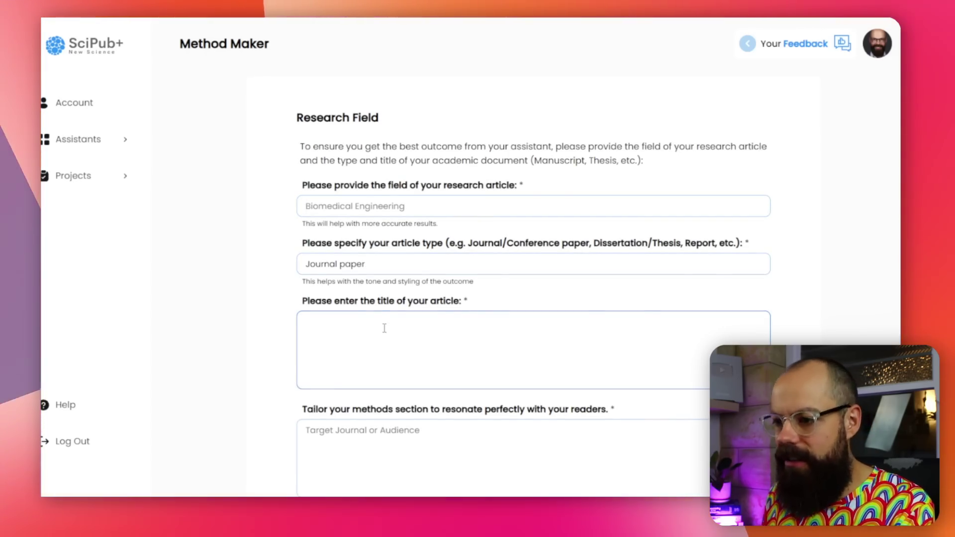
scroll(385, 329, down, 2)
click(383, 328)
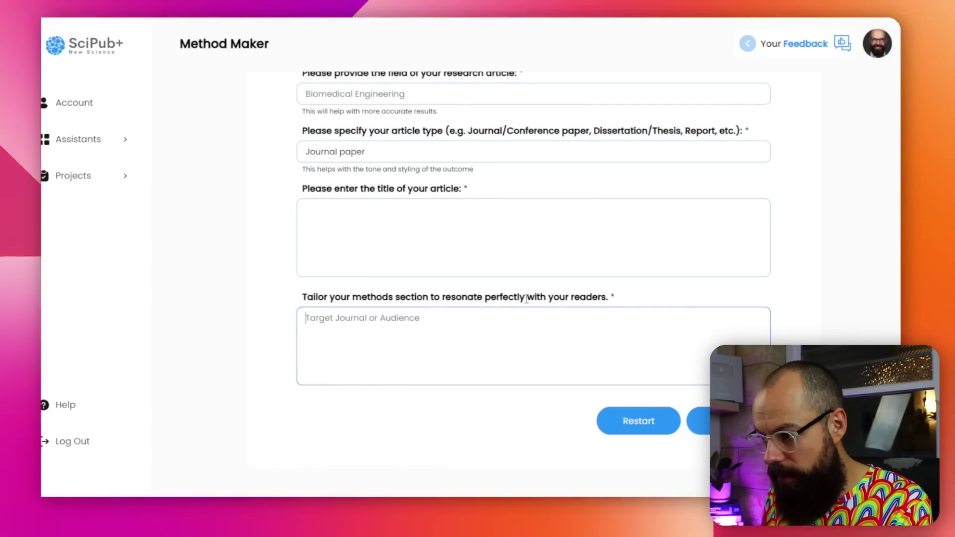
scroll(479, 337, up, 3)
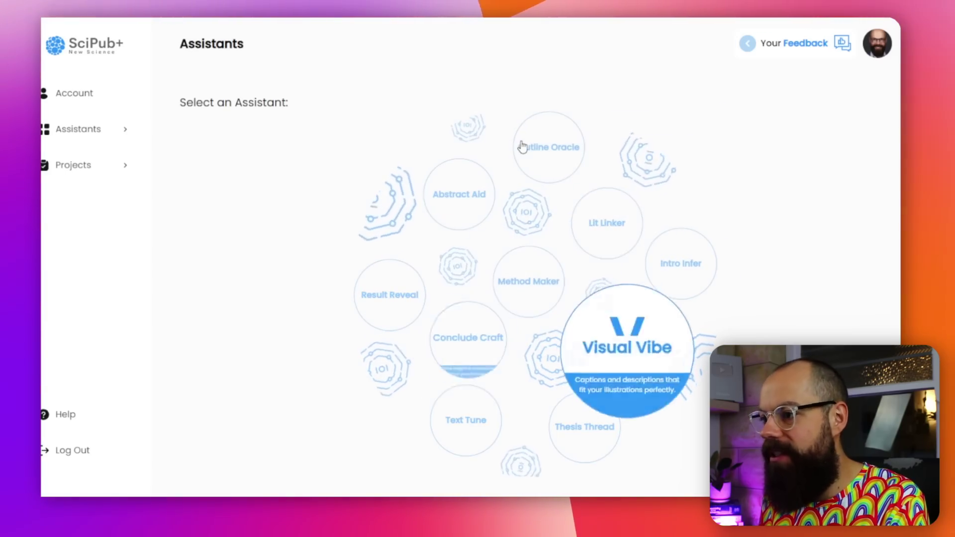
- Launch Lit Linker with the Organic photovoltaic devices project loaded and begin entering the article title
click(606, 227)
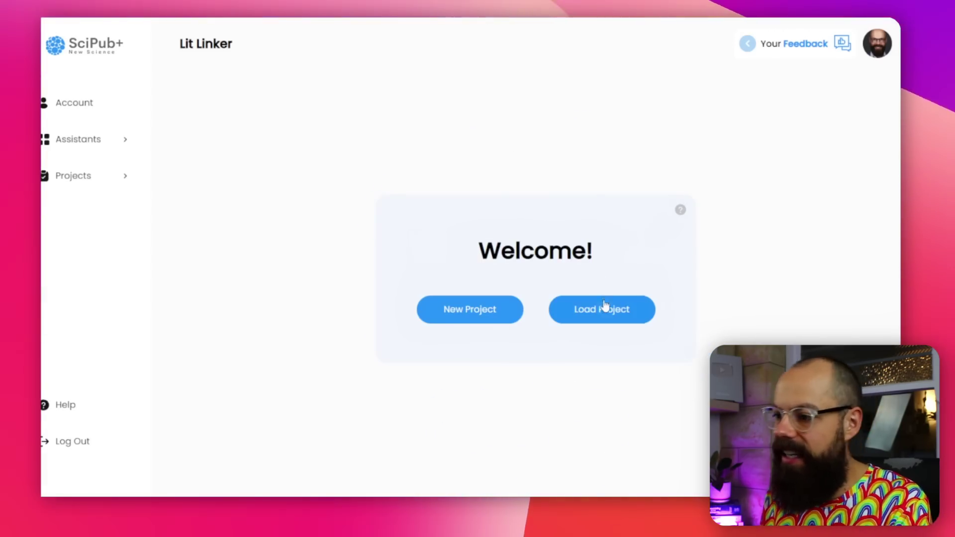
click(606, 309)
click(419, 251)
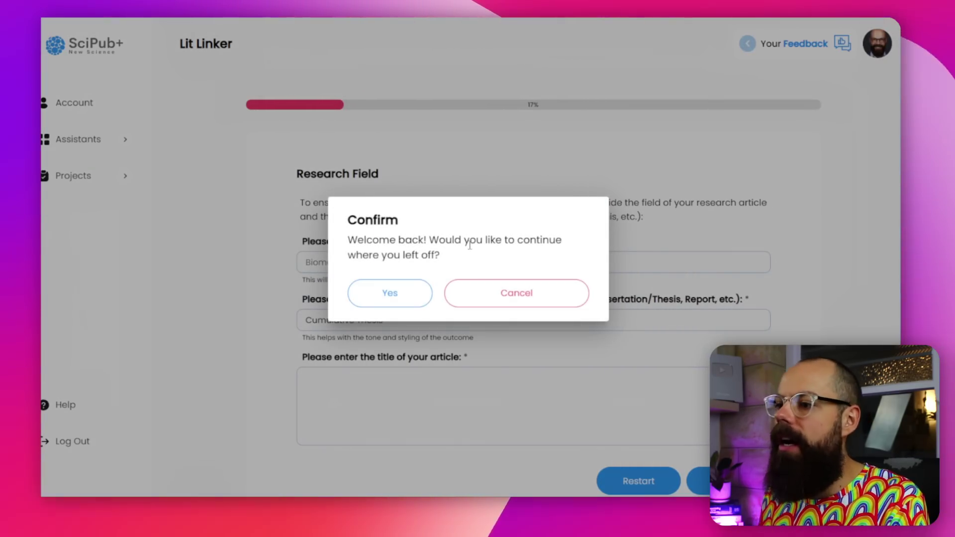
click(407, 294)
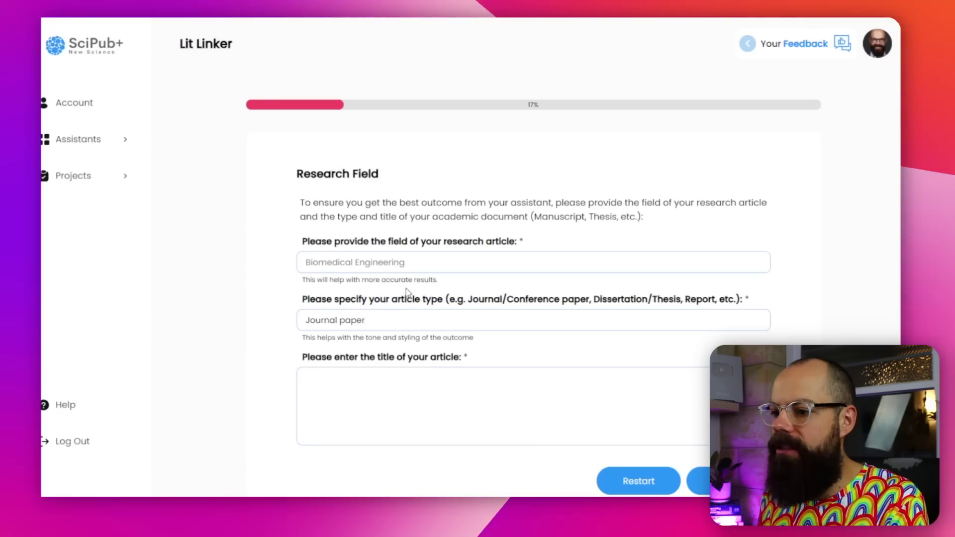
scroll(385, 228, down, 1)
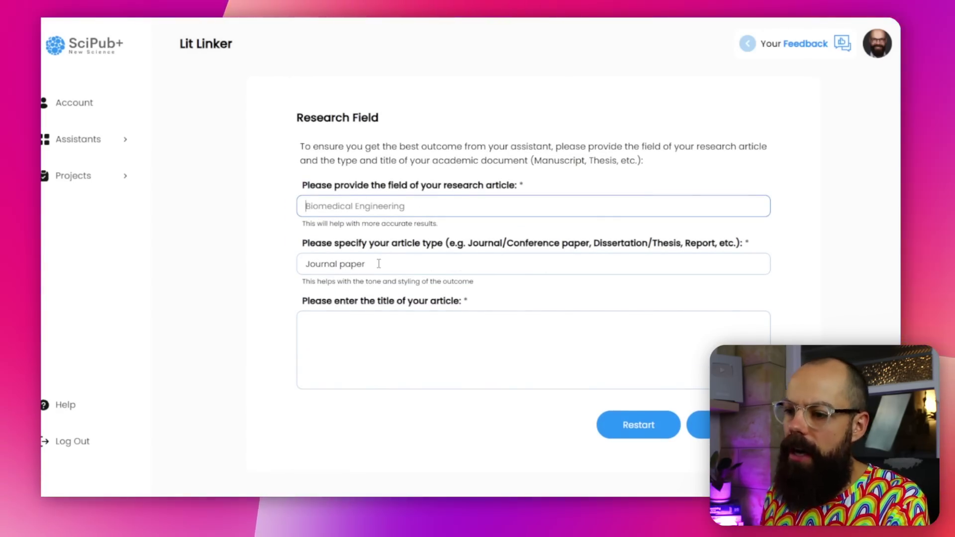
click(382, 331)
scroll(383, 328, up, 1)
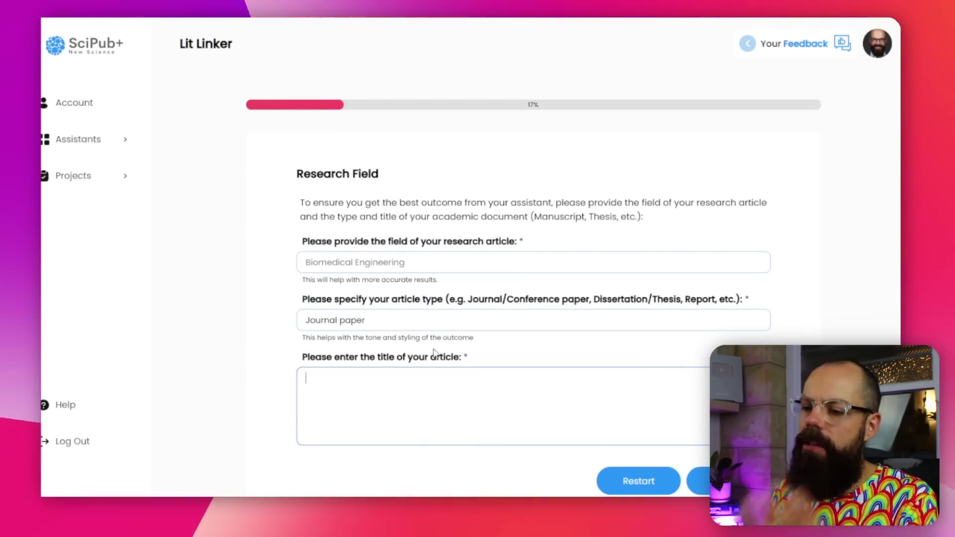